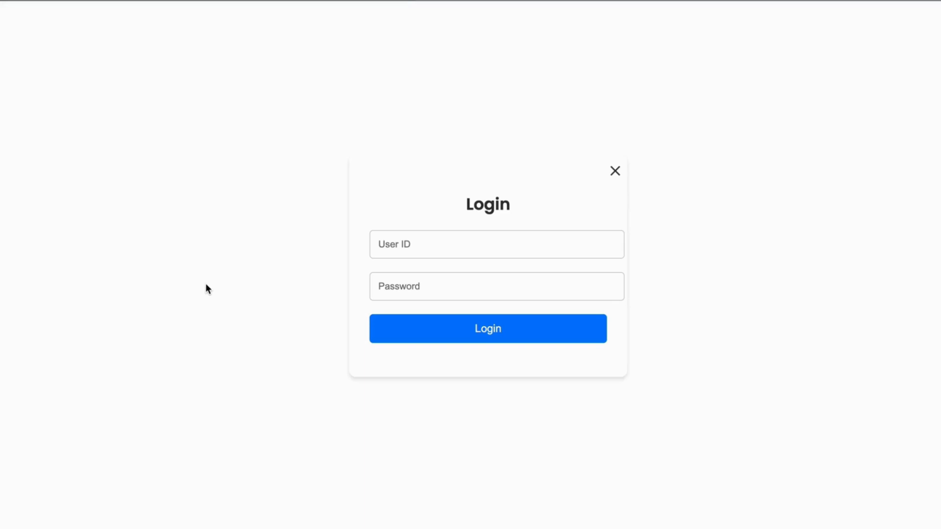
- Log in with the admin user ID and password to open the System V1 Student Registration Form
click(392, 254)
text(Admin)
key(Tab)
text(12345)
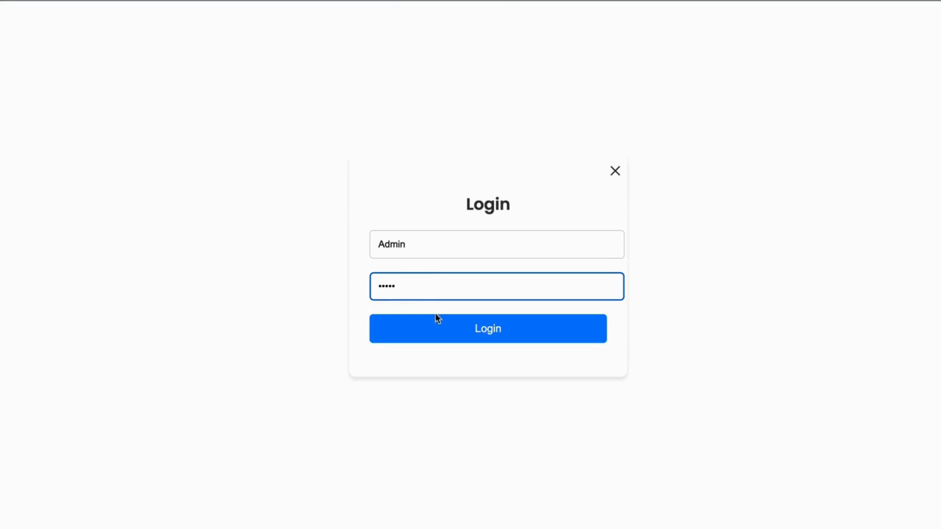
click(431, 333)
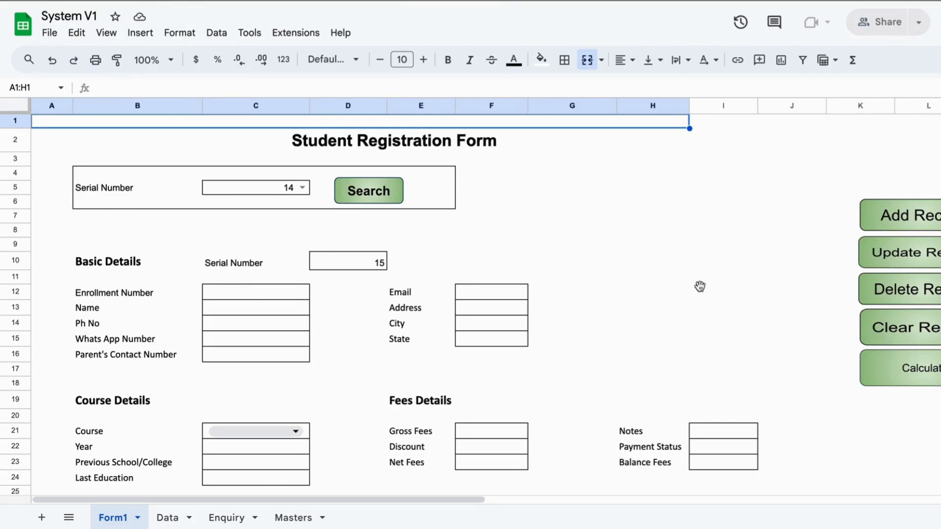
click(701, 291)
click(660, 201)
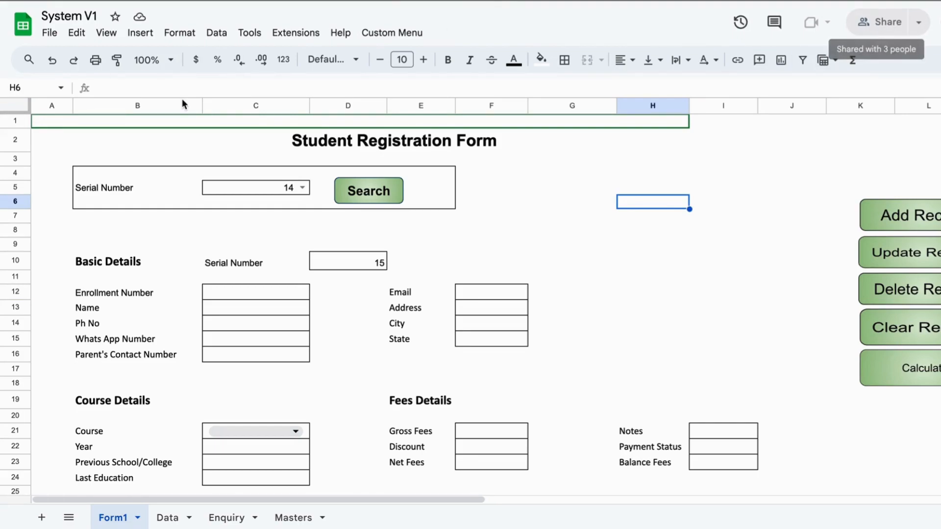
click(572, 269)
click(662, 338)
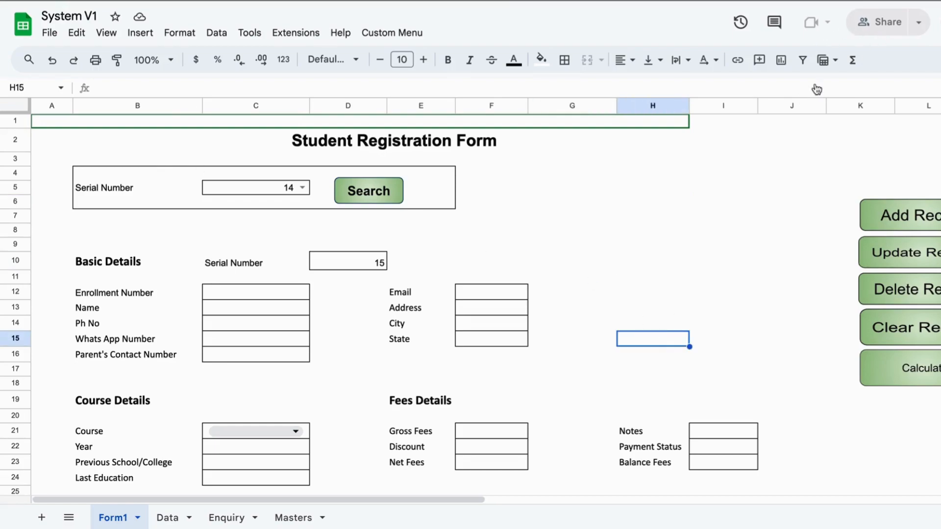
click(612, 268)
click(552, 175)
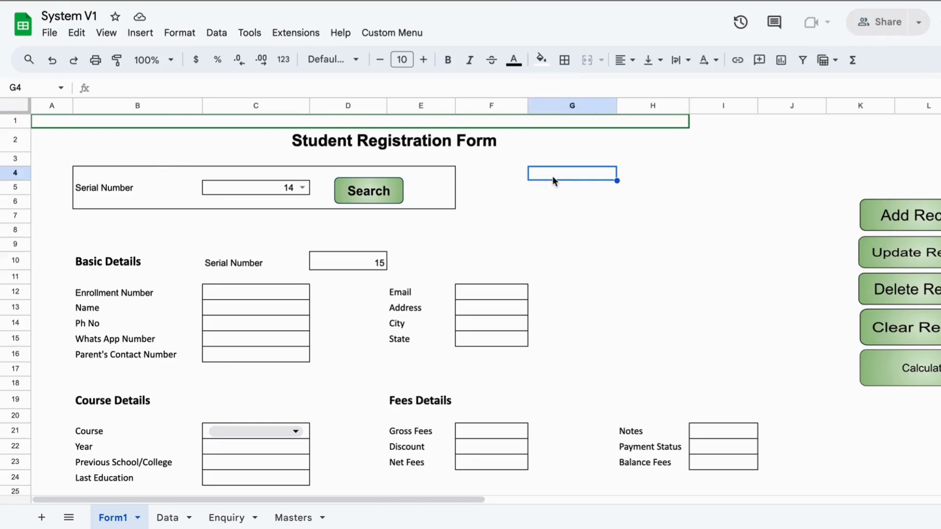
click(588, 229)
click(332, 142)
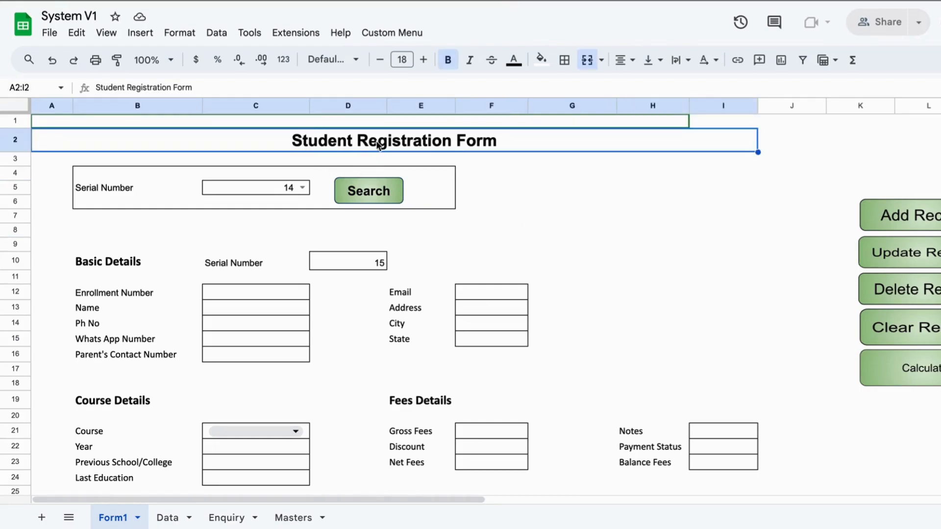
click(582, 207)
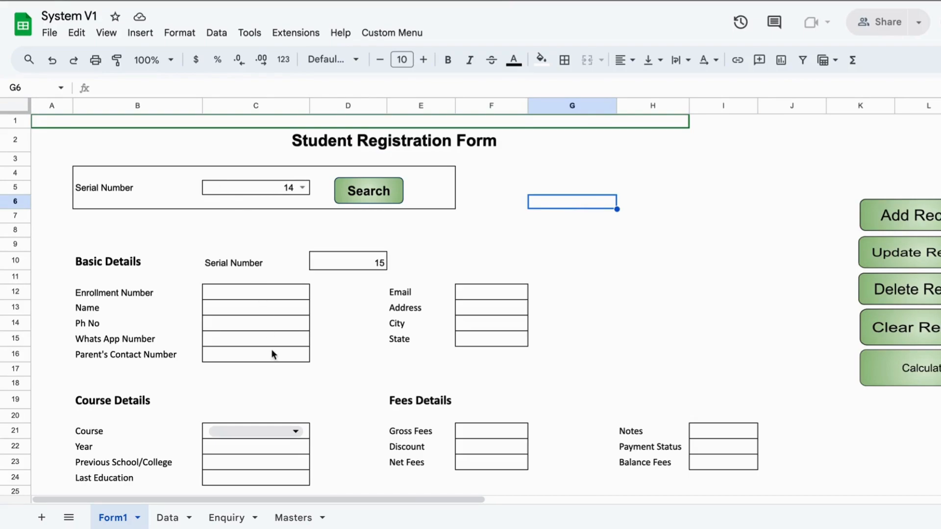
scroll(762, 257, right, 2)
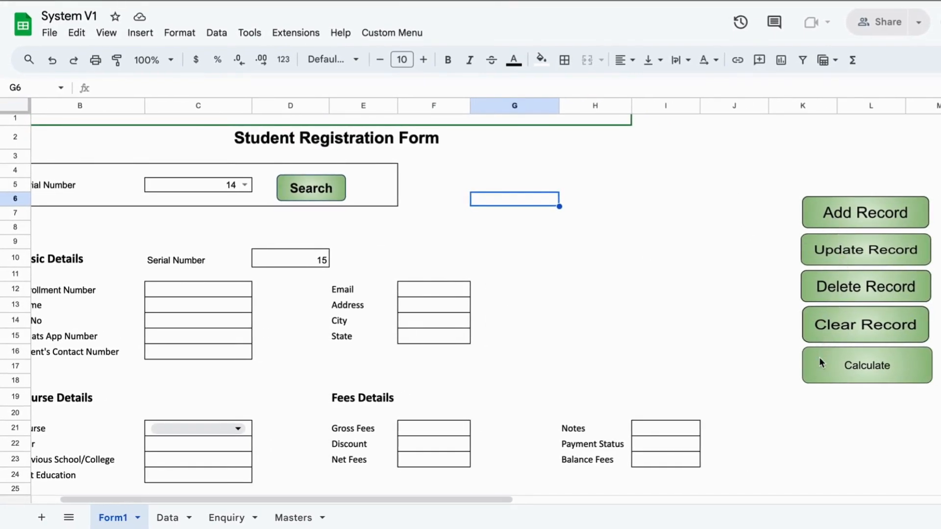
click(674, 295)
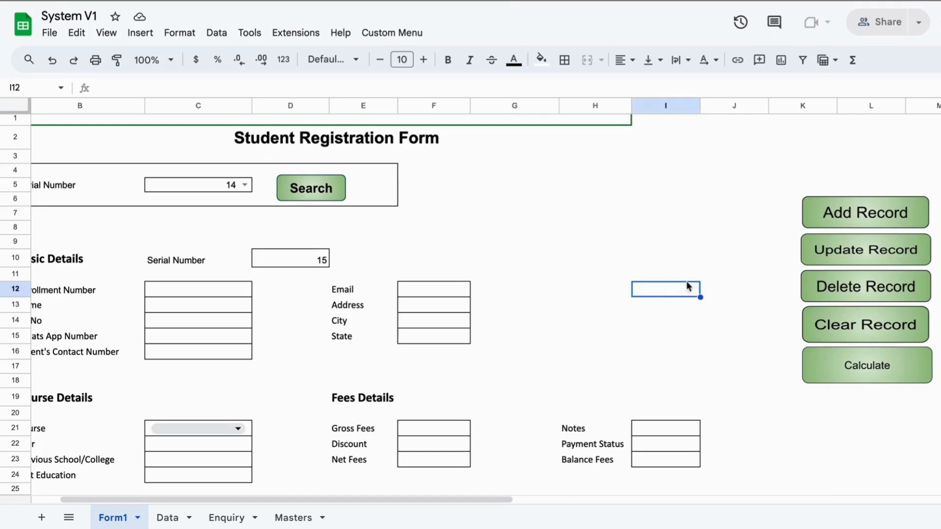
click(555, 229)
scroll(562, 308, left, 5)
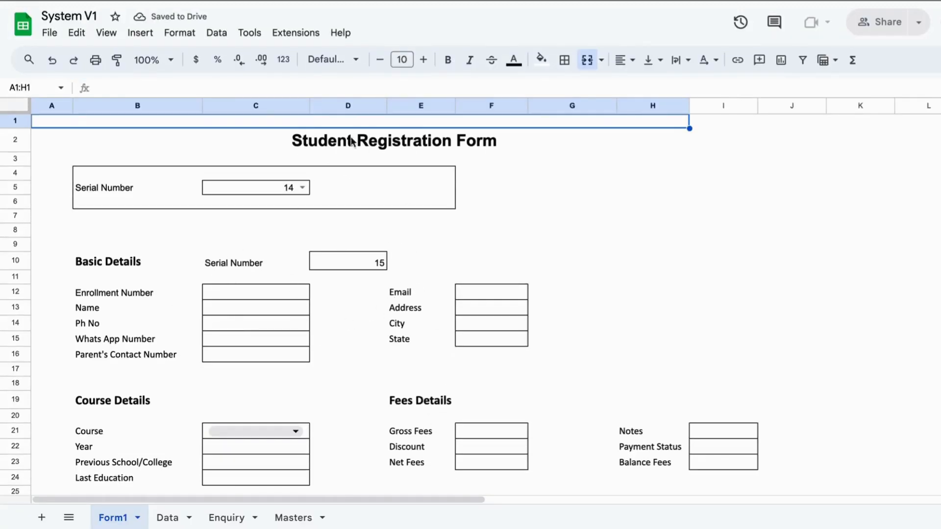
- Enter 'Dummy Name' in the Enrollment Number field and review the Basic Details labels
click(250, 292)
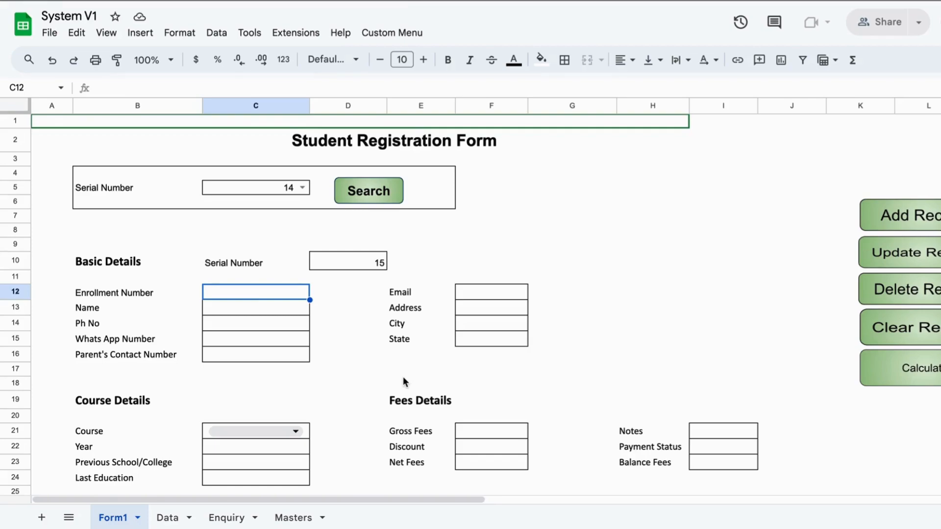
text(Dummy )
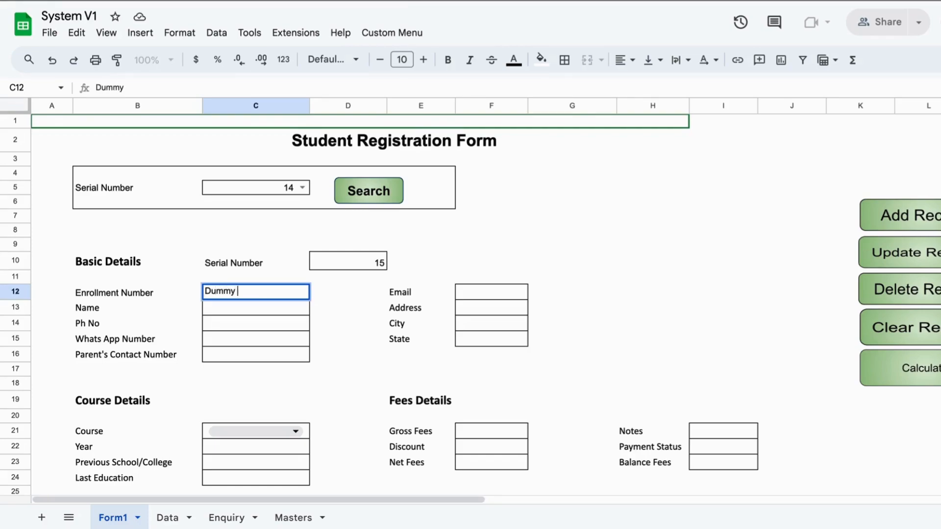
text(Name)
key(Return)
drag(147, 294, 154, 358)
drag(422, 289, 427, 334)
click(312, 317)
scroll(312, 318, down, 3)
click(313, 317)
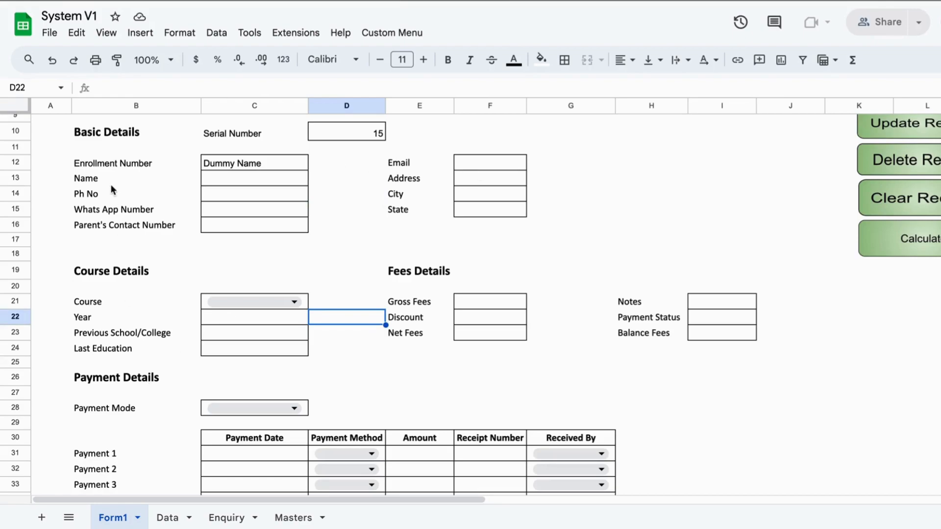
- Fill in a phone number in the Ph No field
click(211, 200)
text(9999999)
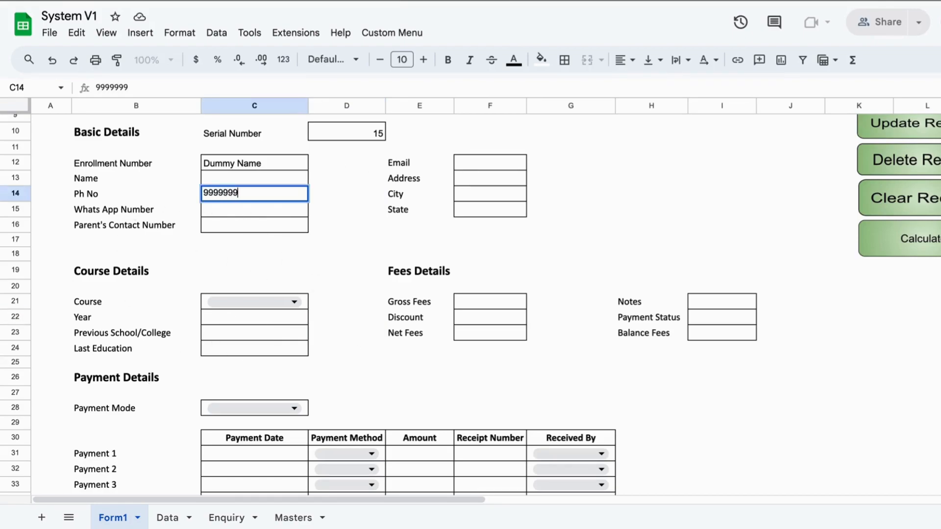
key(Tab)
click(108, 321)
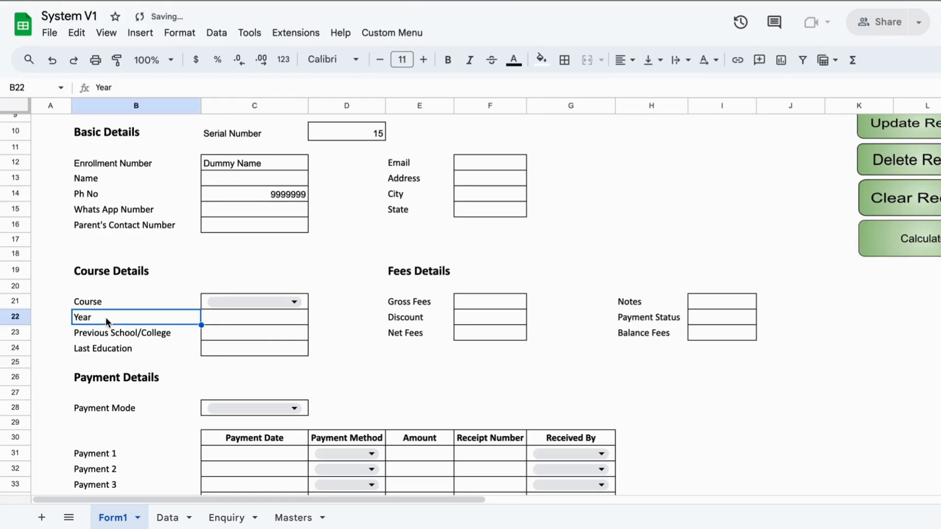
- Choose Excel as the Course from the dropdown
click(292, 302)
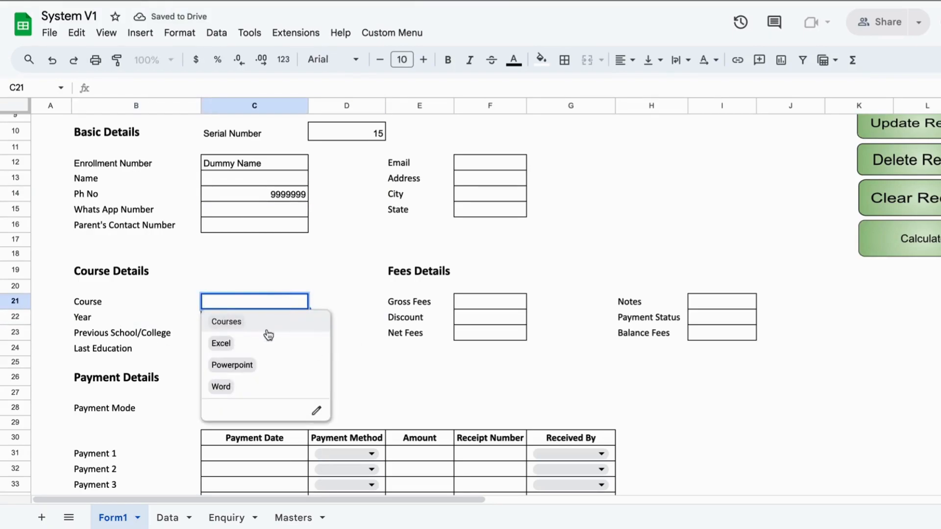
click(228, 346)
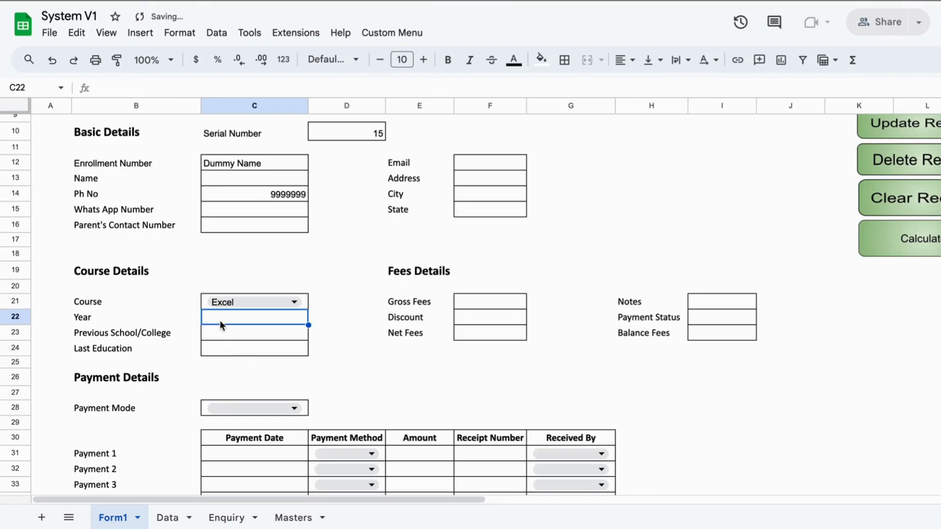
click(122, 327)
click(239, 351)
drag(498, 168, 509, 216)
click(520, 301)
- Enter an email, dismiss the invalid-email warning, and replace it with a valid address
click(485, 158)
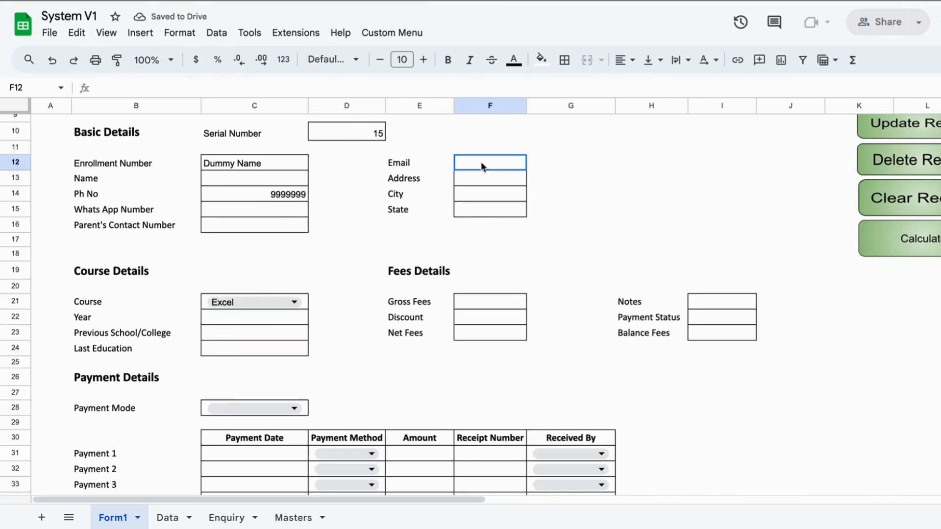
text(Anand)
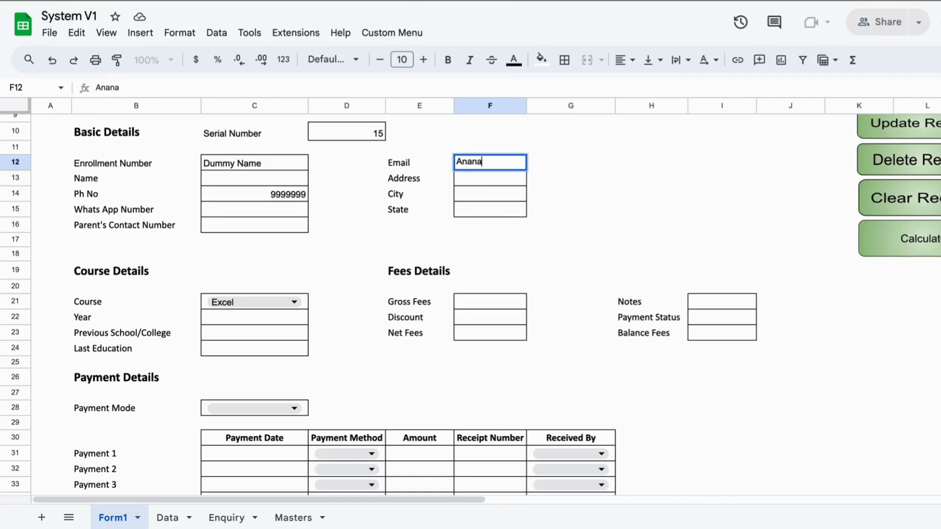
key(Return)
drag(315, 260, 436, 260)
click(437, 261)
click(636, 295)
click(474, 167)
text(a@a.com)
key(Return)
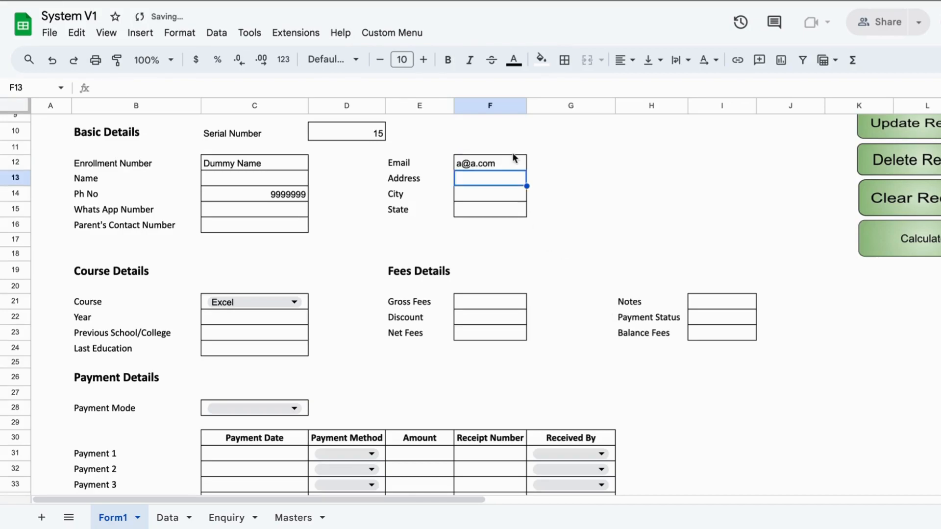
click(510, 158)
- Look over the Payment Mode choices and the Basic Details block without changing anything
click(433, 205)
click(335, 307)
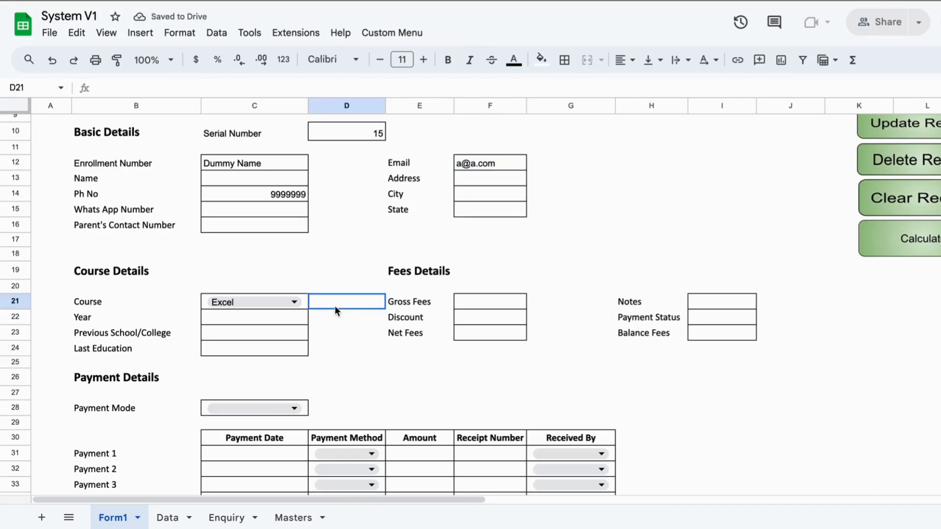
click(242, 411)
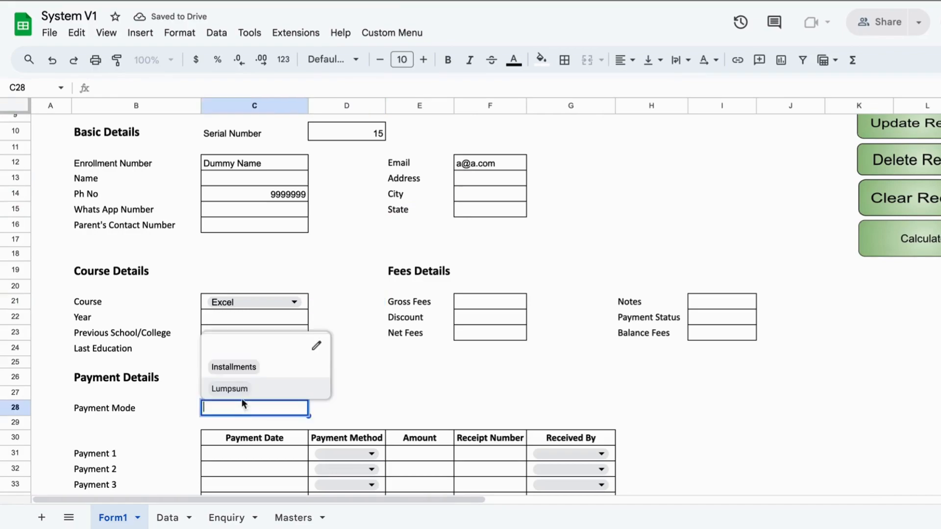
click(350, 300)
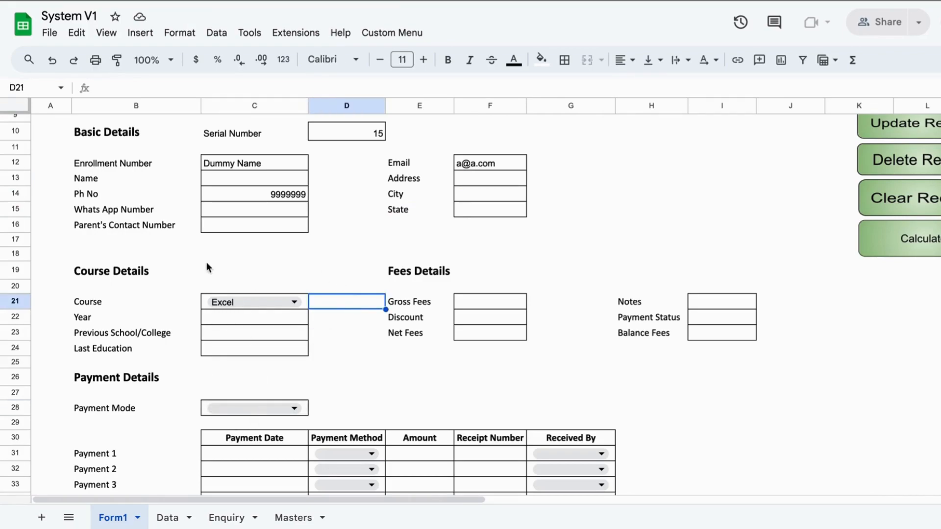
drag(107, 134, 477, 234)
click(479, 272)
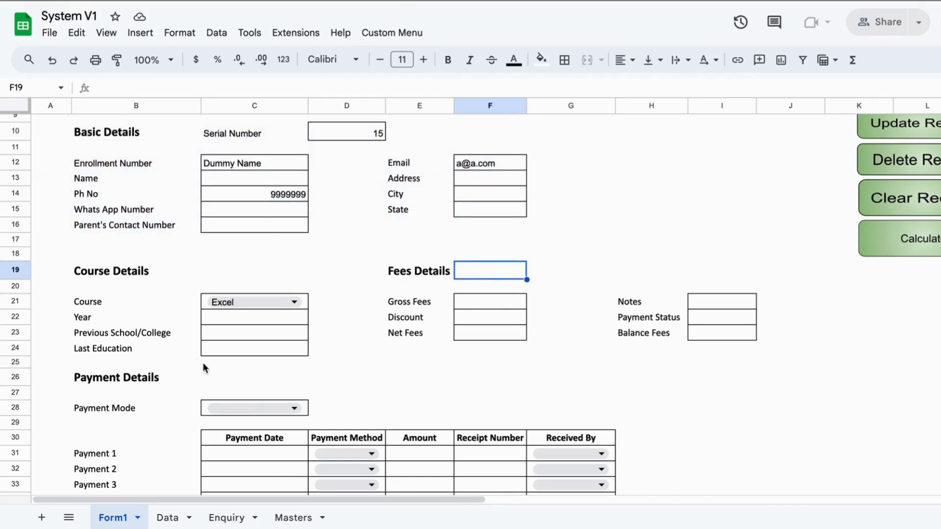
- Copy 'Dummy Name' from Enrollment Number into the Name field and clear the Enrollment Number
click(123, 168)
click(118, 178)
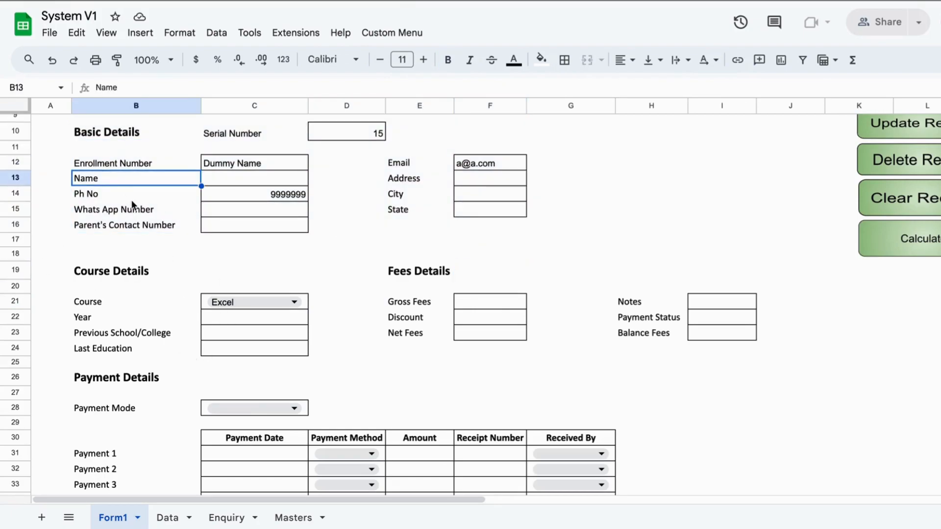
click(205, 161)
key(ctrl+c)
key(Down)
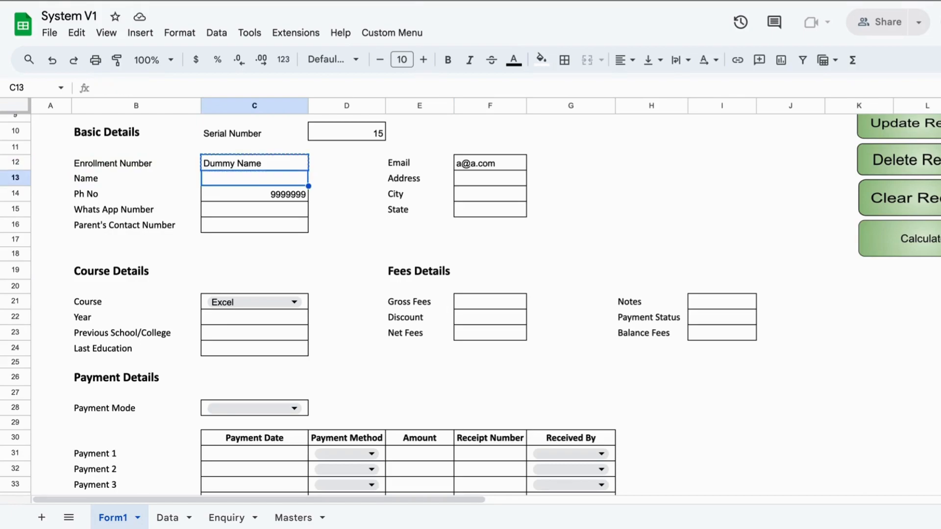
key(ctrl+v)
key(Up)
key(Delete)
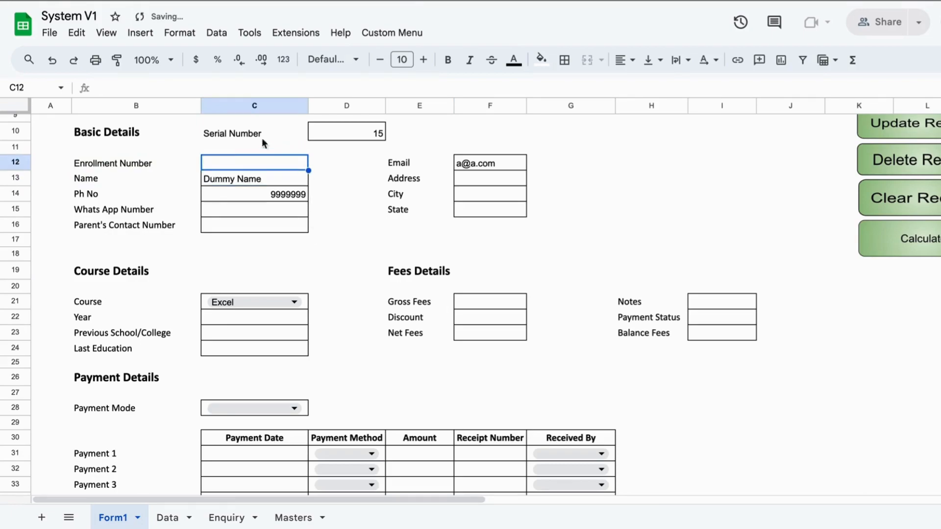
- Enter EXCEL001 as the Enrollment Number, then move to the Gross Fees field
click(240, 132)
ctrl+click(111, 165)
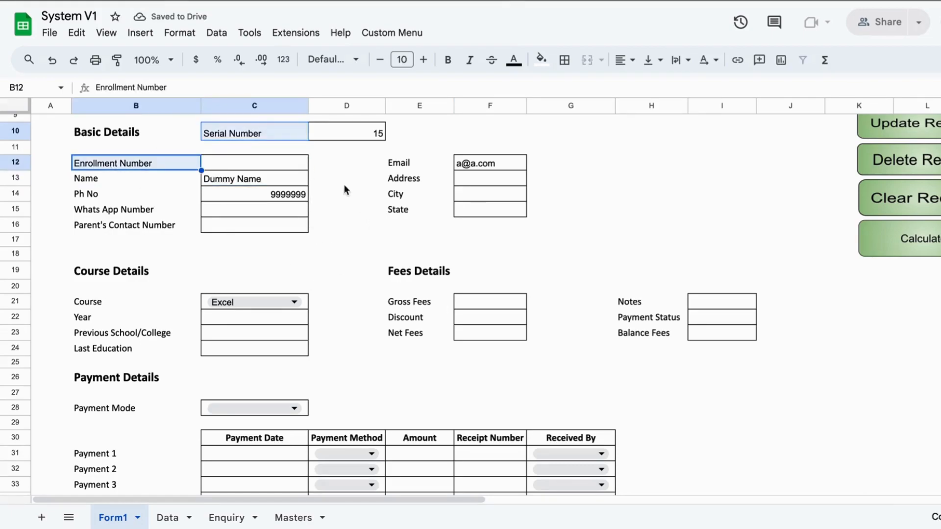
click(328, 132)
drag(284, 132, 365, 134)
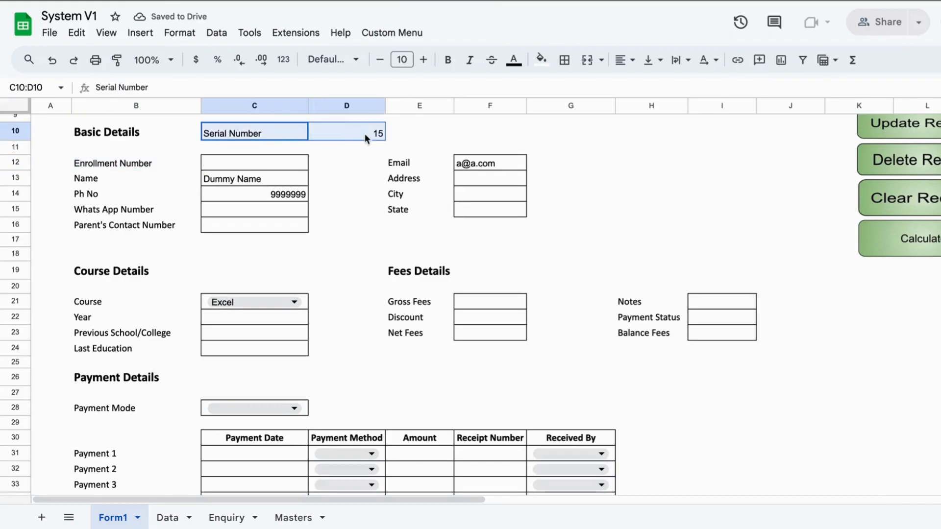
click(365, 228)
drag(245, 133, 334, 137)
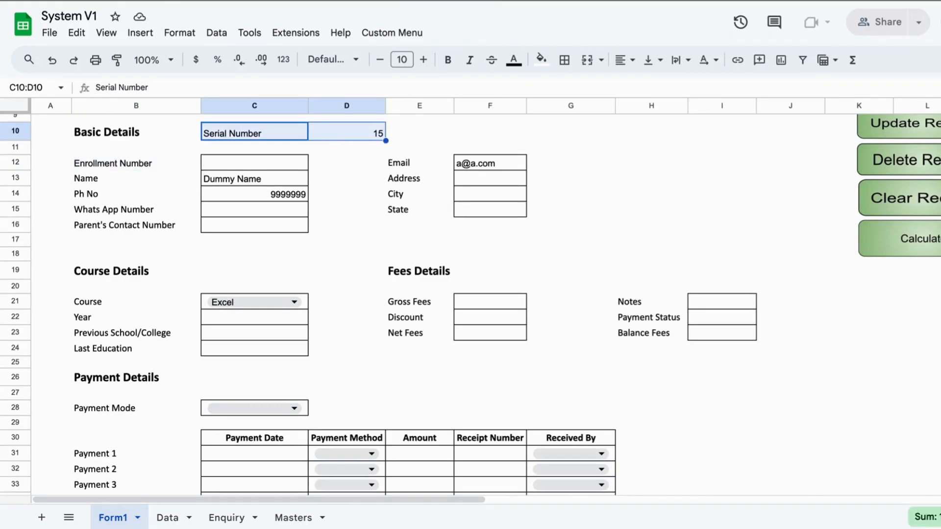
click(98, 164)
click(226, 169)
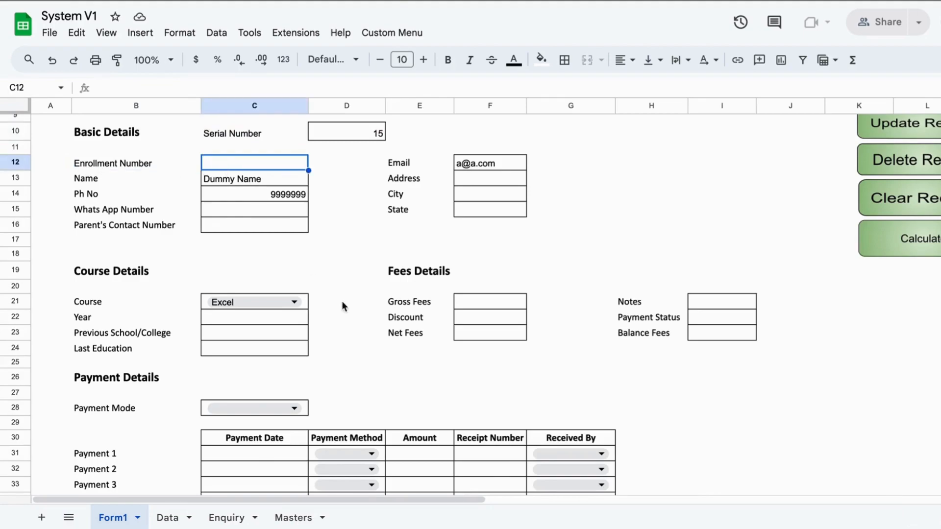
text(E)
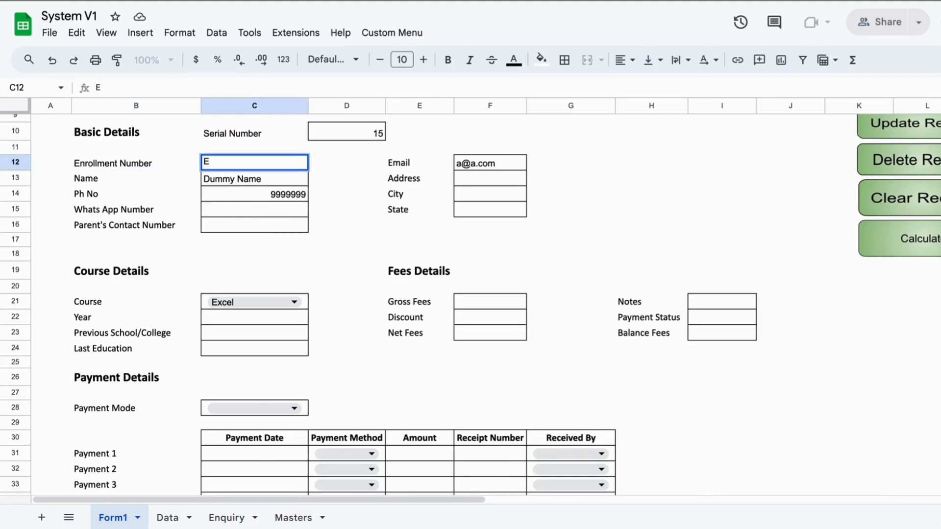
text(XCEL001)
key(Return)
click(250, 363)
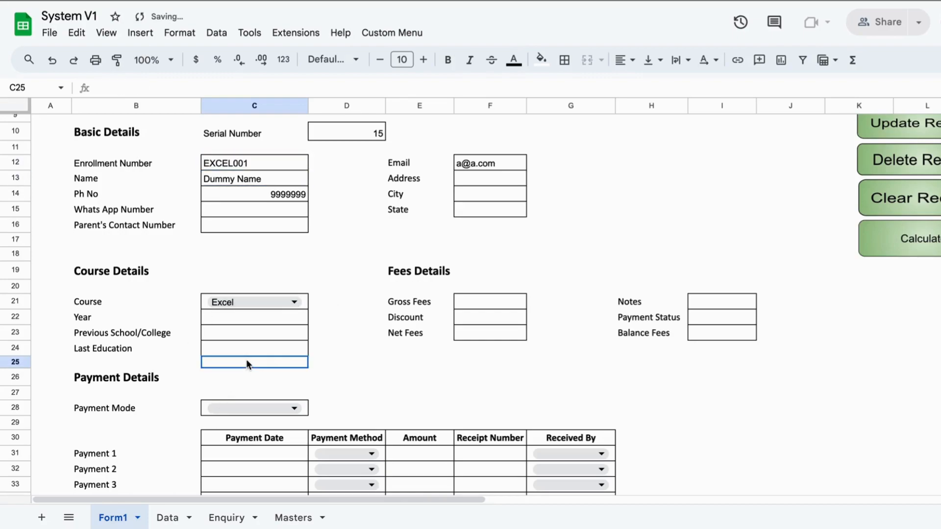
click(479, 290)
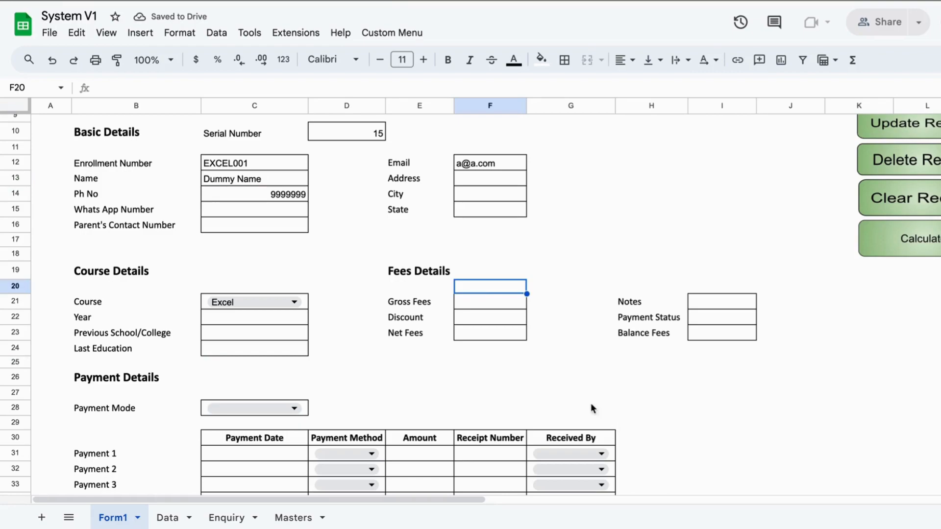
click(478, 304)
- Enter Gross Fees 2800 and Discount 500
text(2)
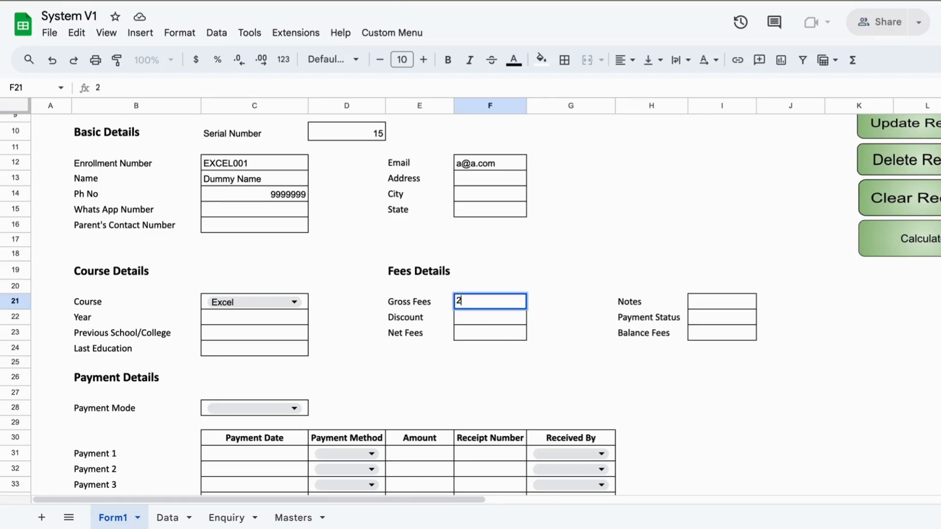
text(800)
key(Return)
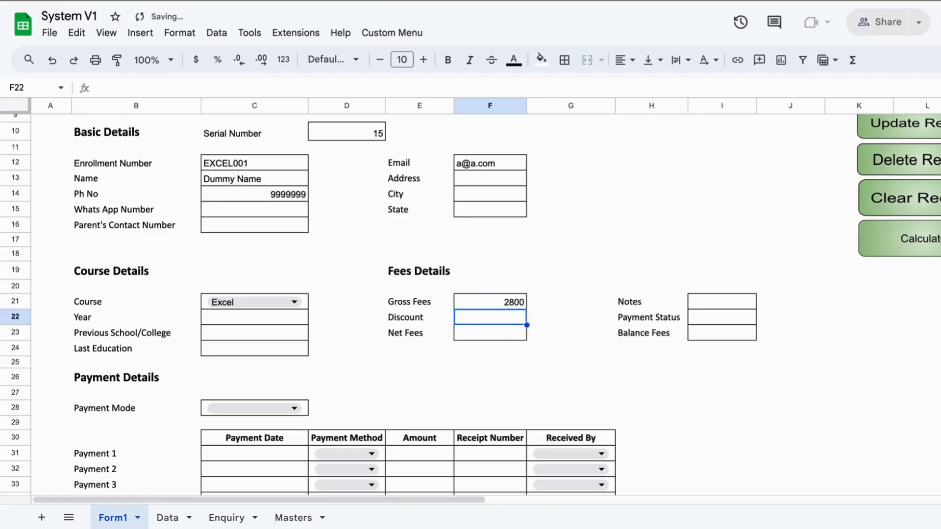
text(500)
key(BackSpace)
key(BackSpace)
text(00)
key(Return)
- Review the Net Fees, Notes, Payment Status and Balance Fees fields
click(475, 365)
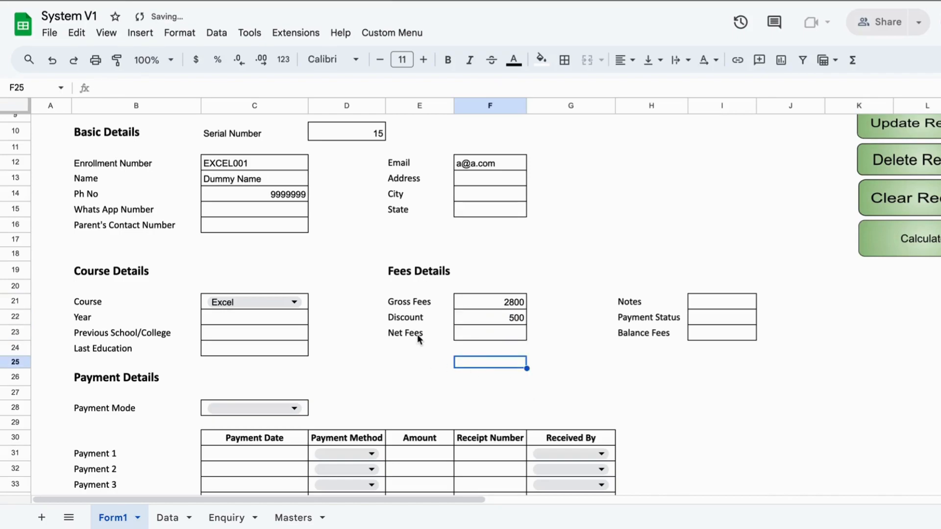
drag(418, 334, 496, 342)
click(628, 396)
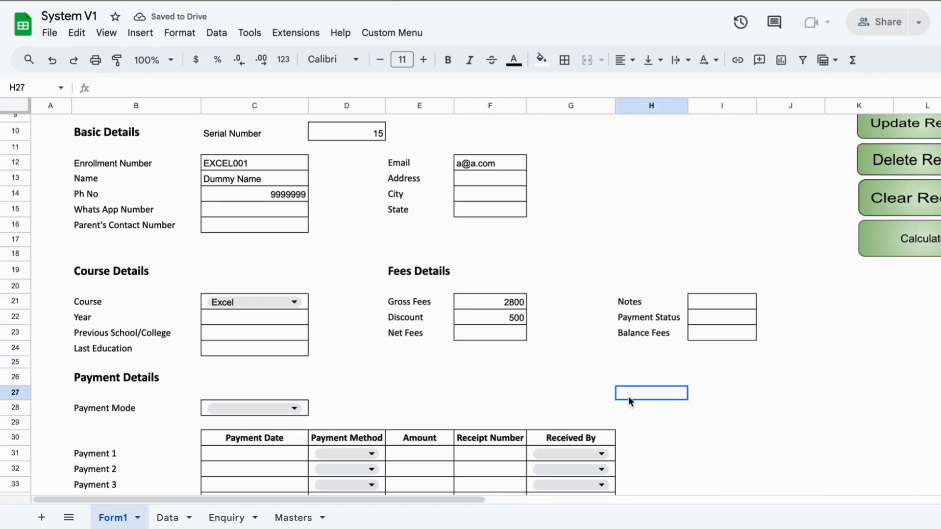
click(683, 299)
drag(692, 328, 732, 336)
click(701, 376)
click(509, 368)
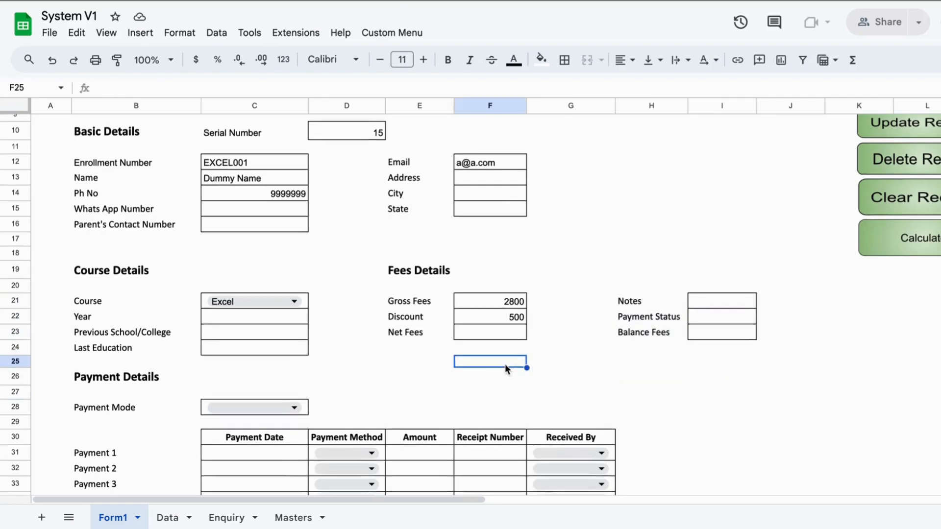
scroll(500, 358, down, 3)
- Set the Payment Mode to Installments
click(279, 268)
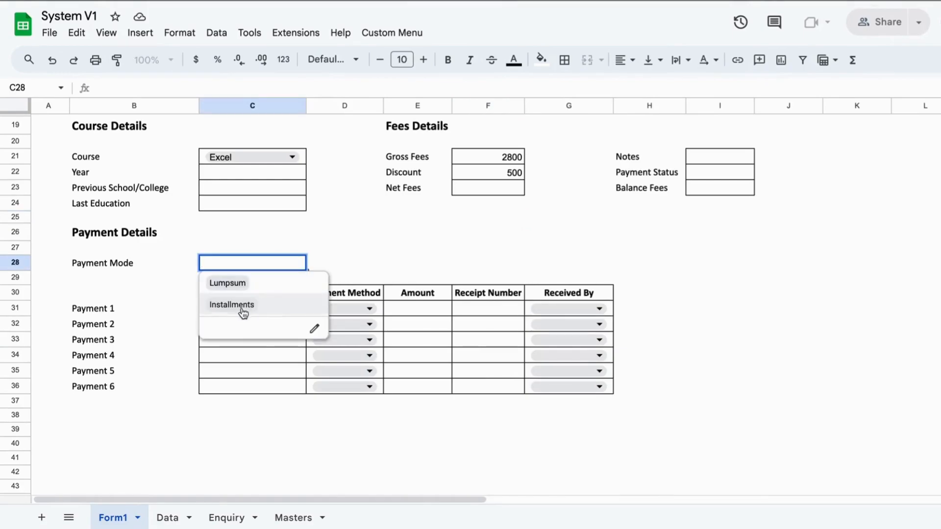
click(228, 289)
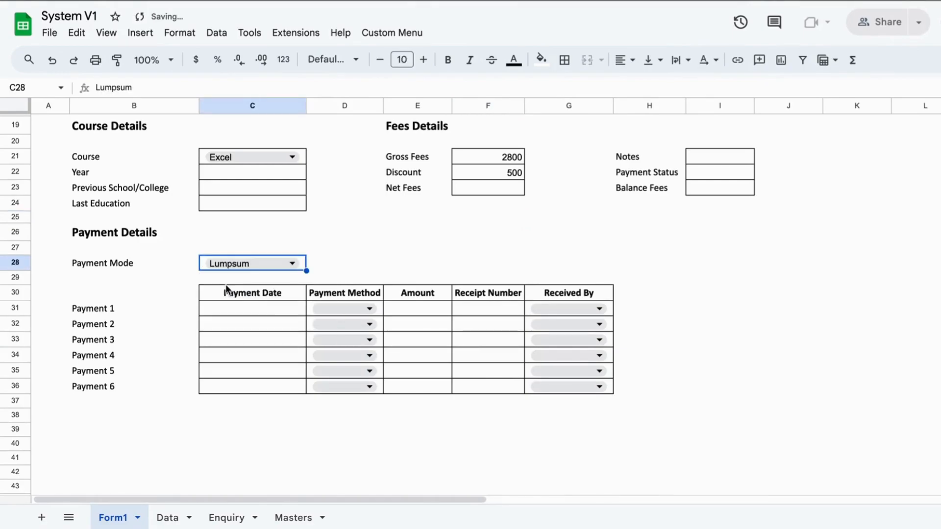
click(245, 304)
double_click(244, 263)
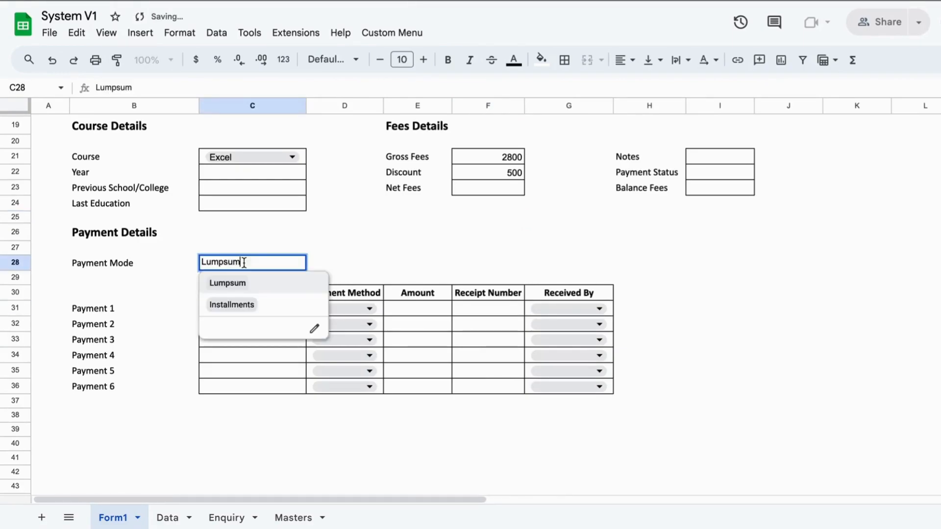
click(232, 305)
click(231, 308)
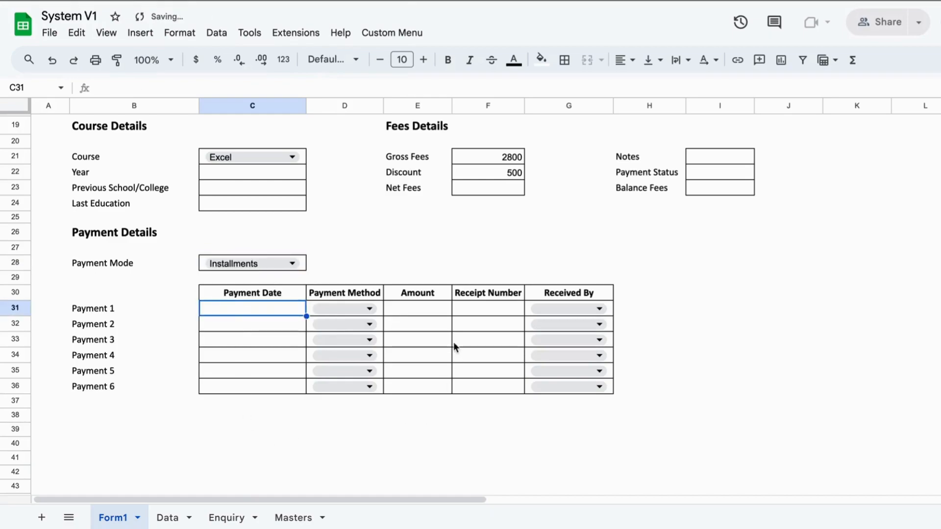
drag(77, 382, 574, 415)
click(575, 416)
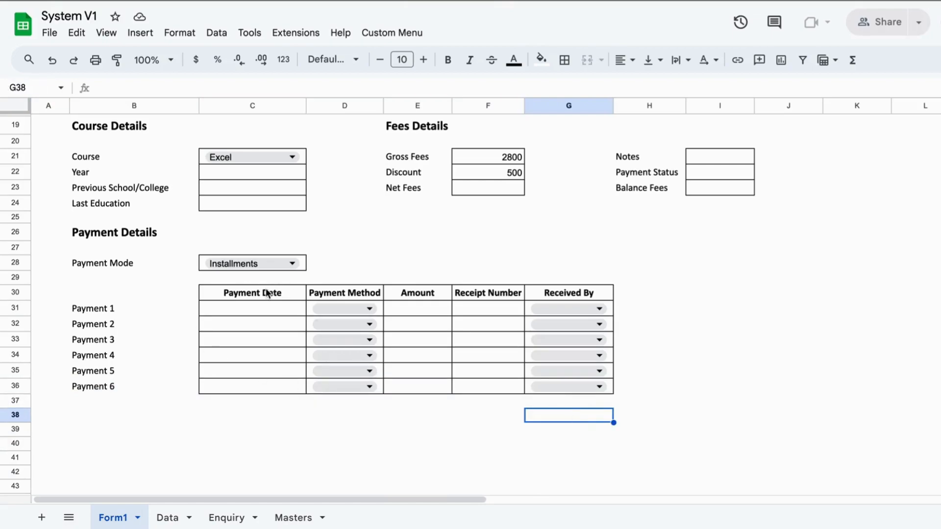
- Enter payment amounts of 250 and 1200 for the first two installments
click(267, 292)
click(269, 313)
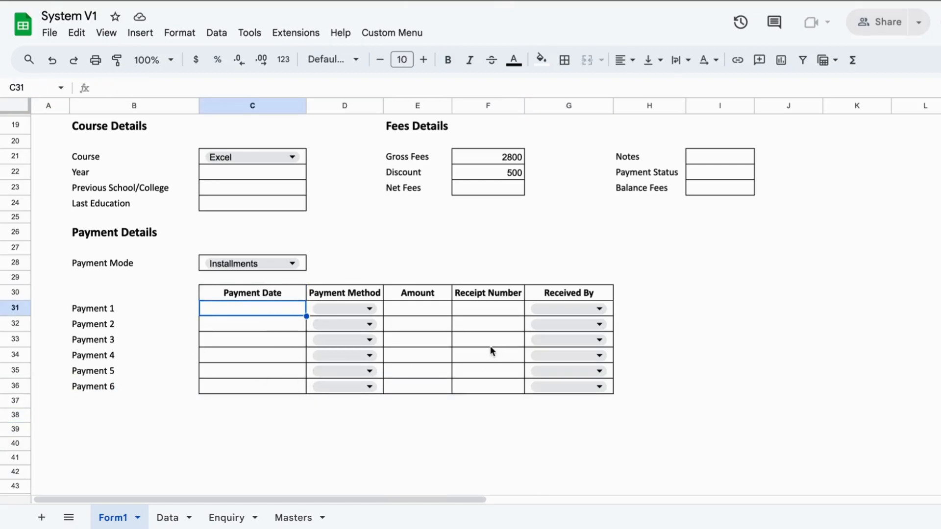
click(410, 307)
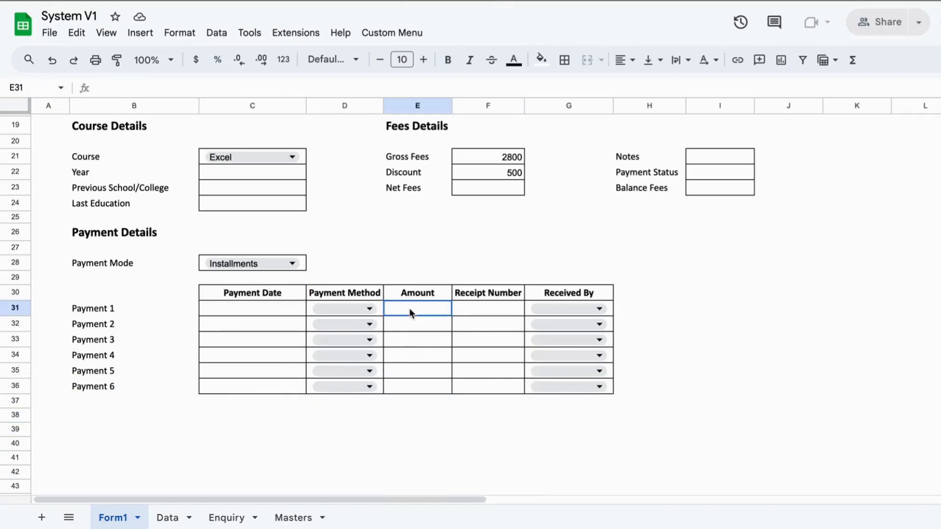
text(250)
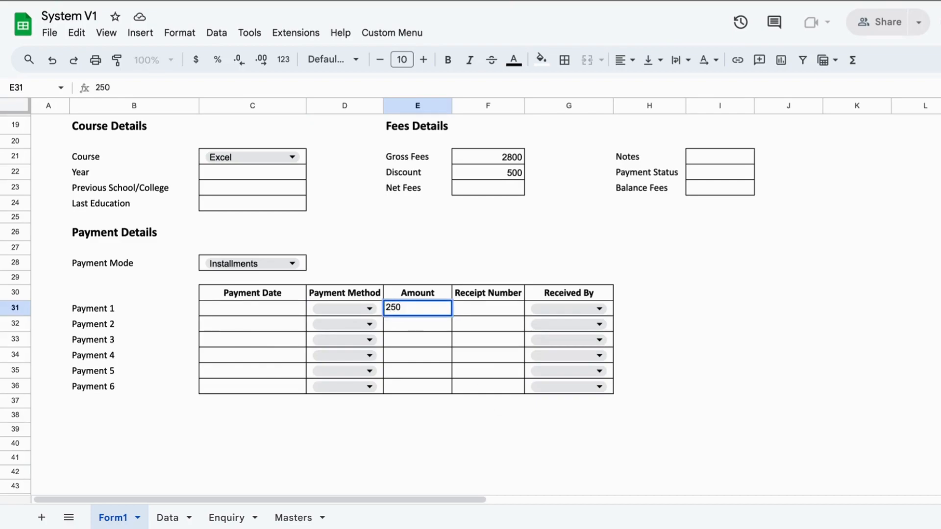
key(Return)
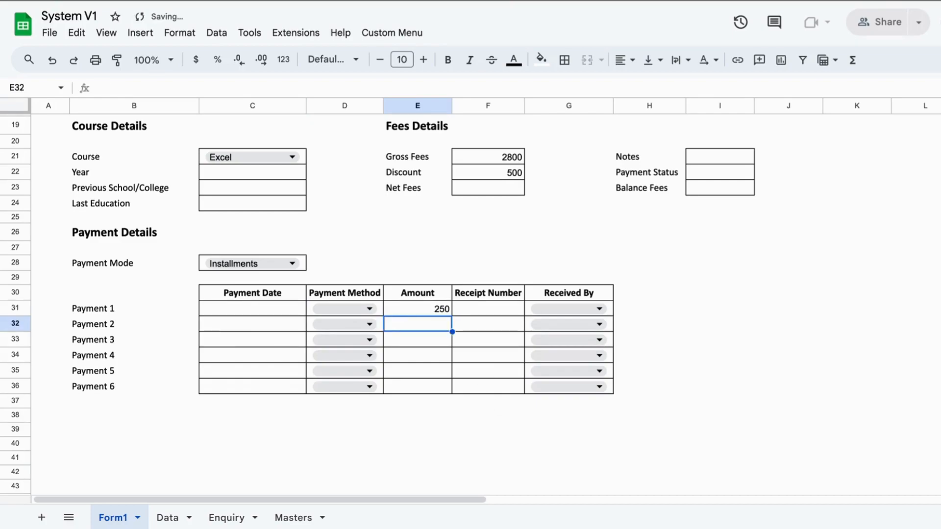
text(1200)
key(Return)
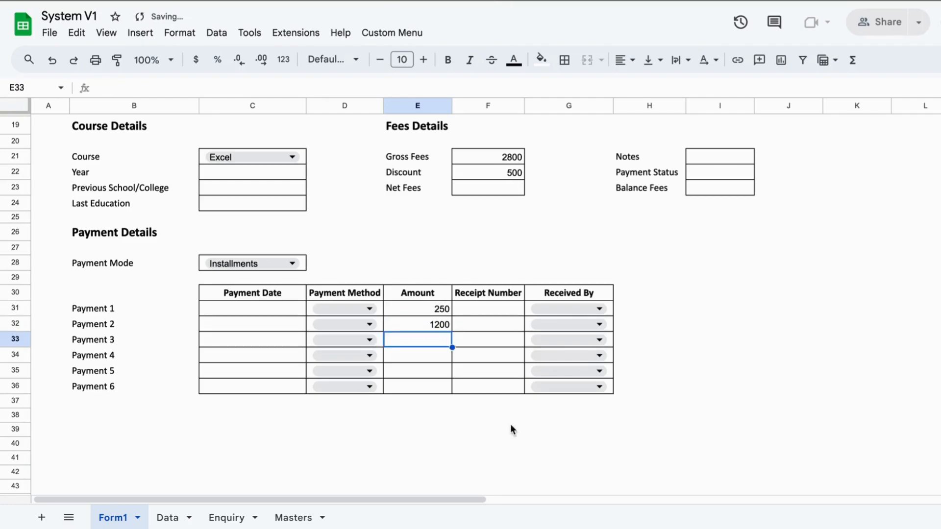
click(445, 326)
- Run the Calculate script on the filled registration form
scroll(445, 330, up, 6)
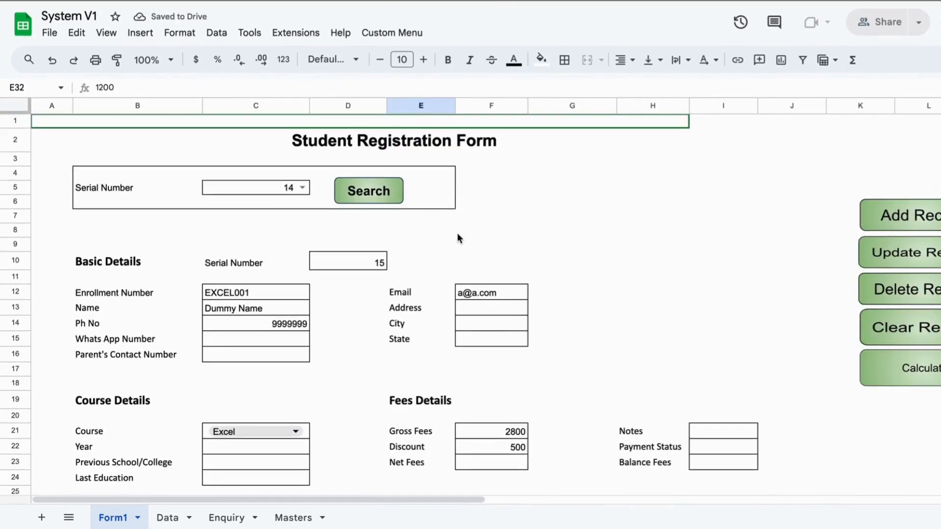
scroll(457, 238, down, 1)
scroll(457, 234, left, 5)
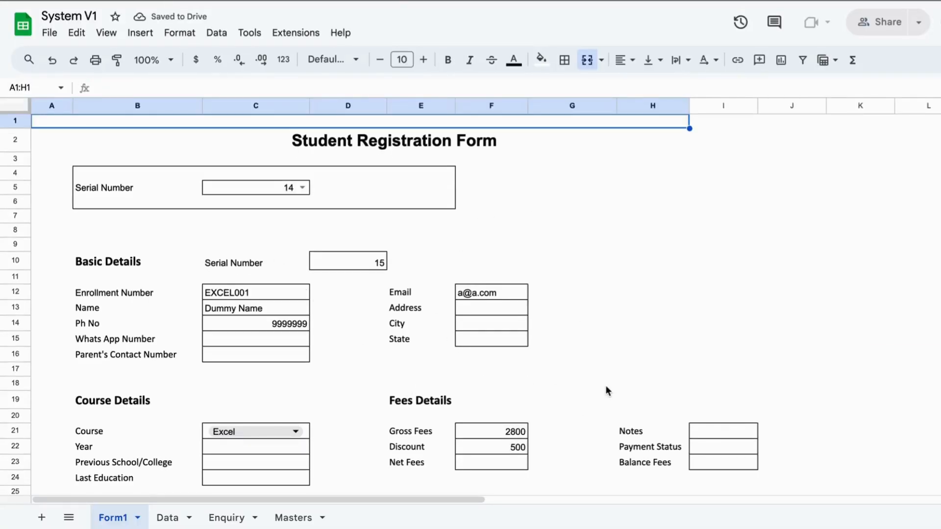
scroll(607, 387, down, 2)
click(249, 237)
drag(249, 237, 278, 271)
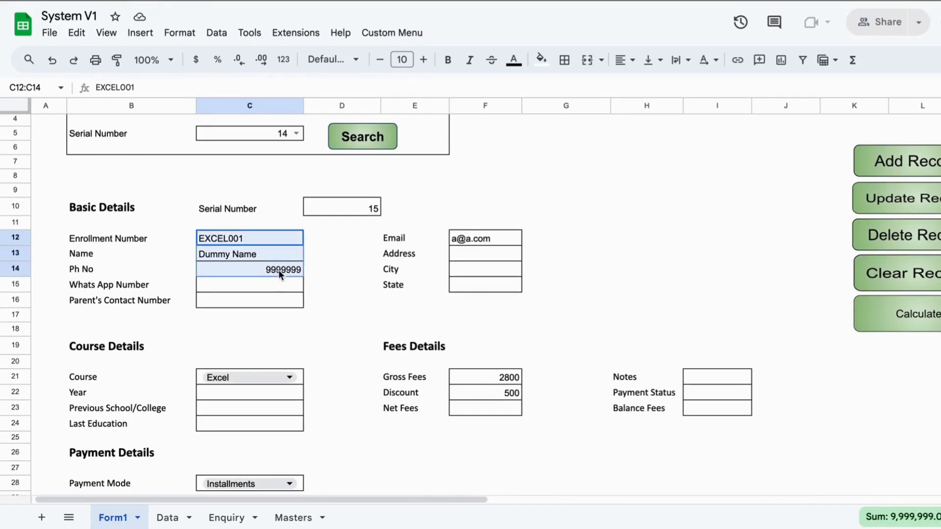
click(484, 239)
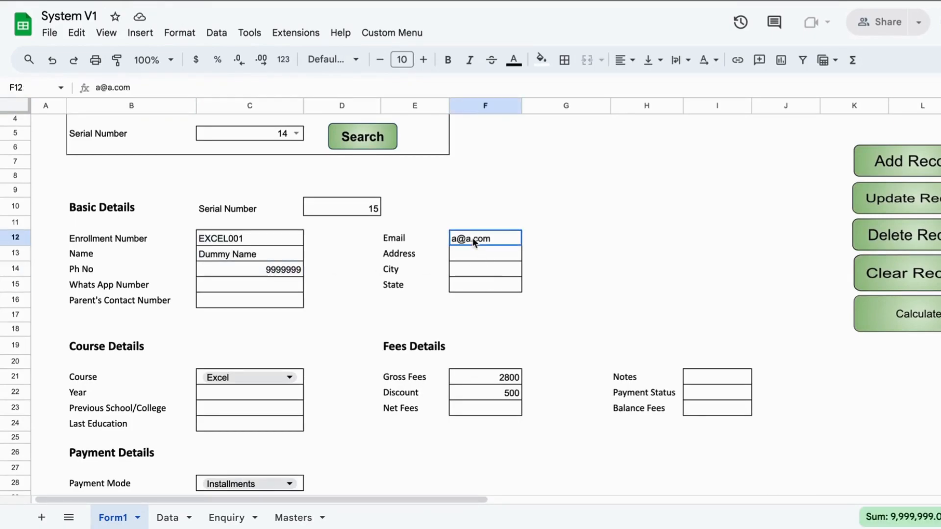
click(609, 464)
scroll(666, 473, down, 3)
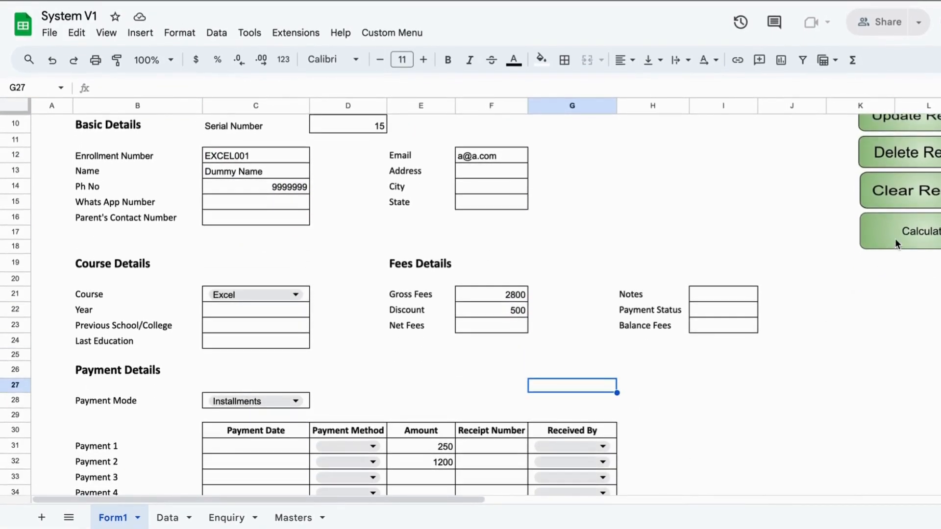
click(895, 238)
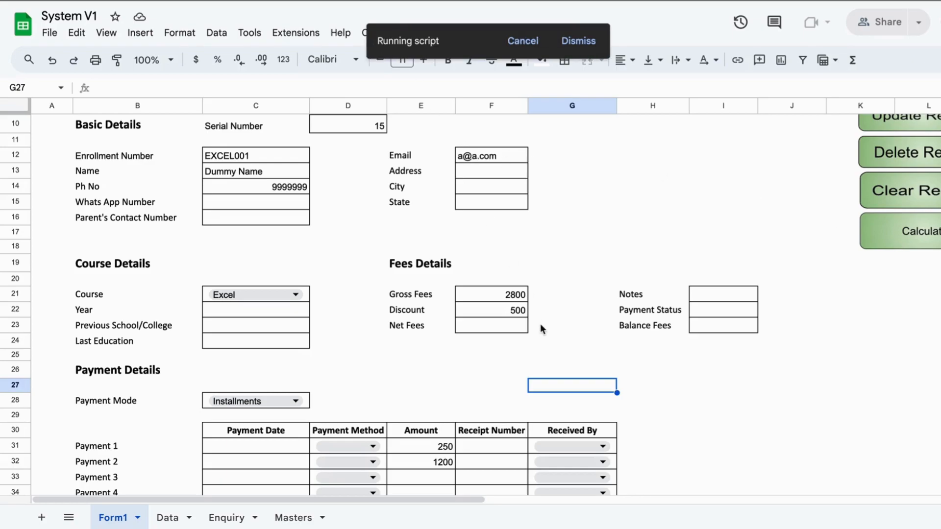
- Check the calculated Net Fees 2300, Balance Fees 850 and Unpaid status
click(487, 328)
drag(422, 446, 425, 463)
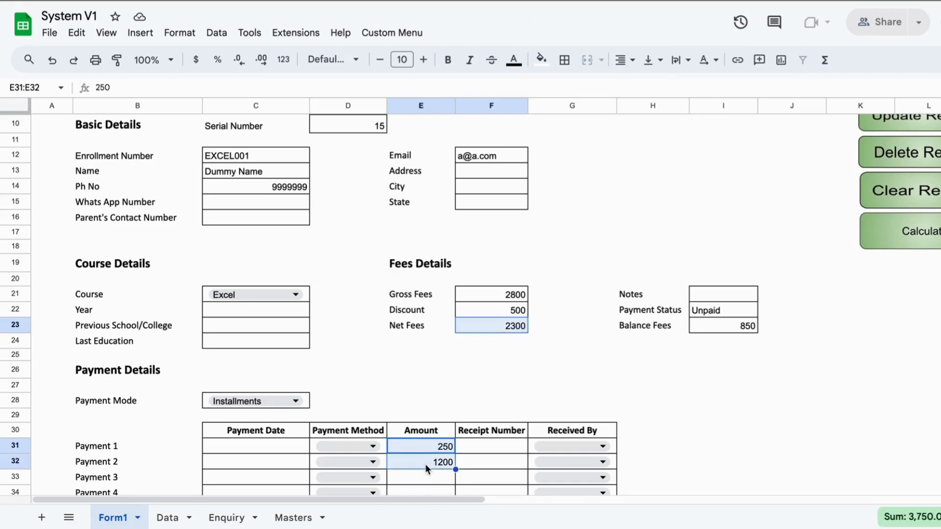
click(719, 323)
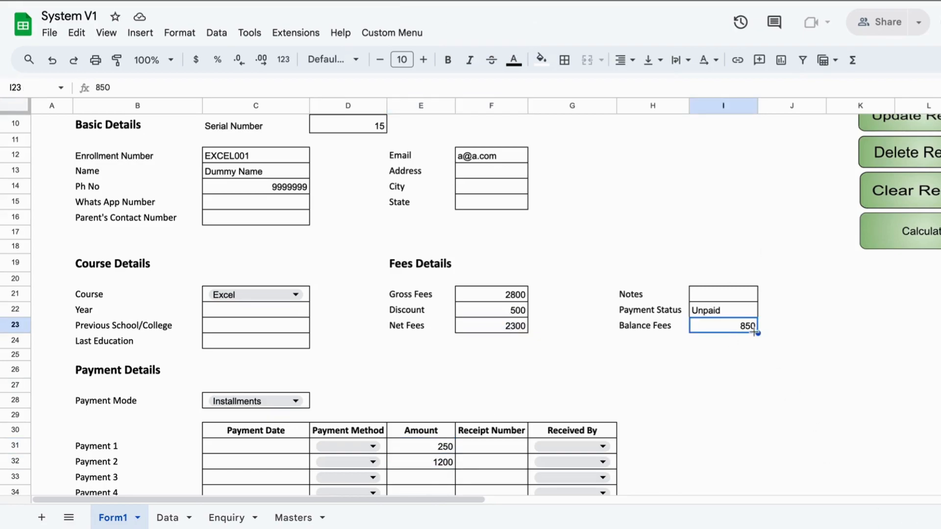
click(730, 308)
click(711, 327)
click(666, 327)
drag(666, 327, 742, 324)
drag(652, 310, 739, 318)
click(775, 366)
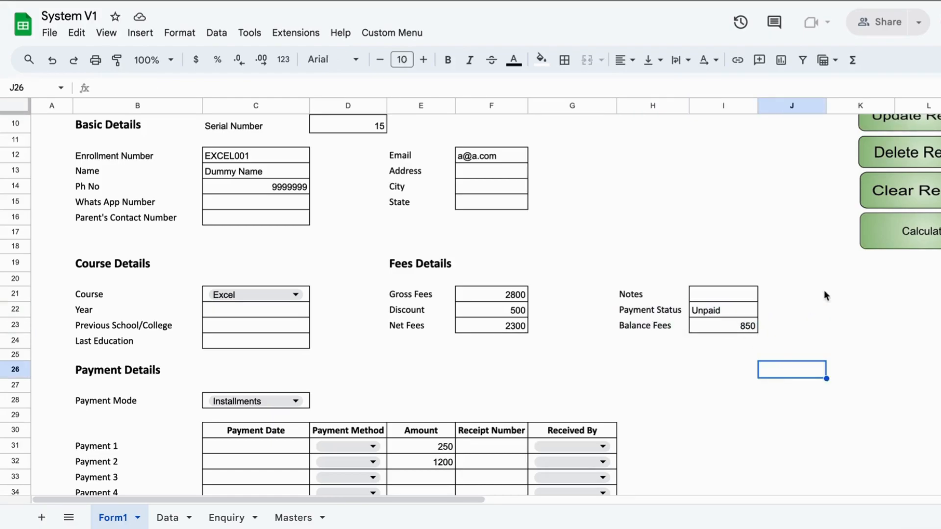
- Add the form as a new record and acknowledge the 'New Data Saved - #EXCEL001' alert
scroll(825, 294, up, 3)
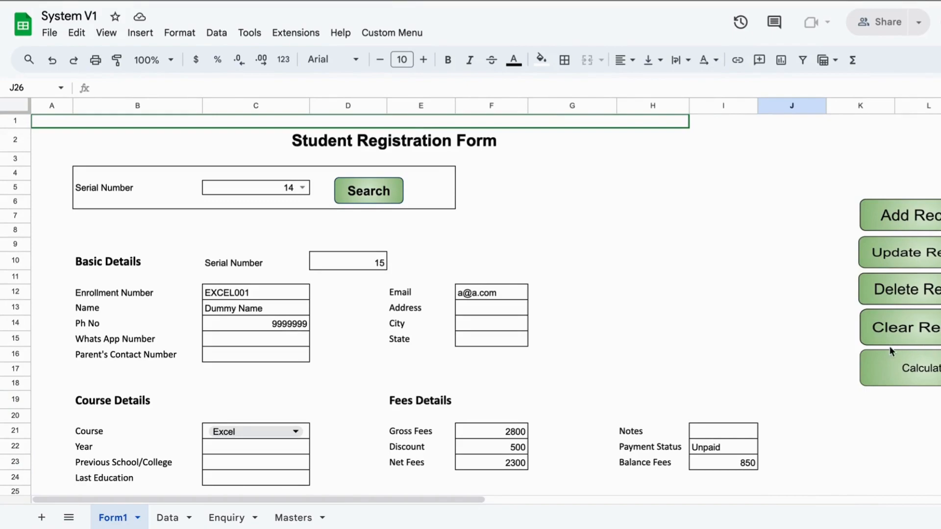
click(883, 218)
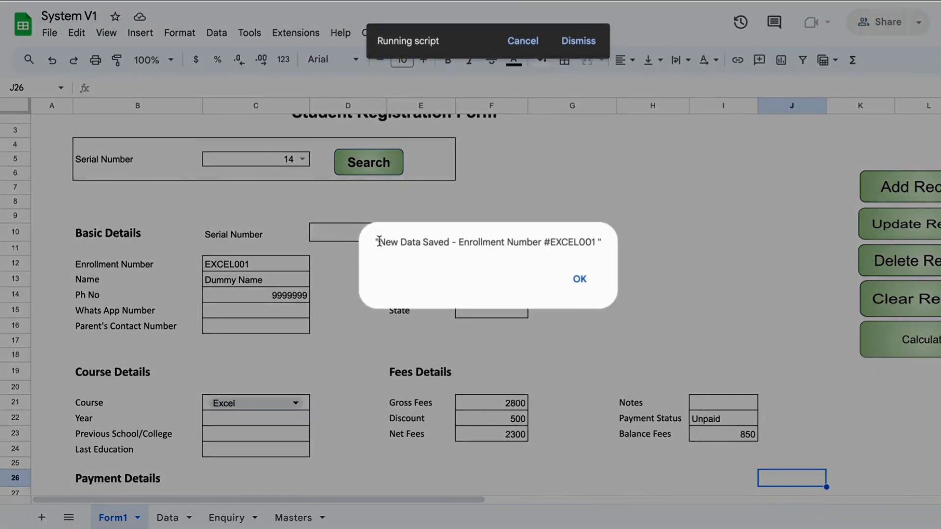
drag(379, 241, 617, 249)
click(580, 279)
click(595, 346)
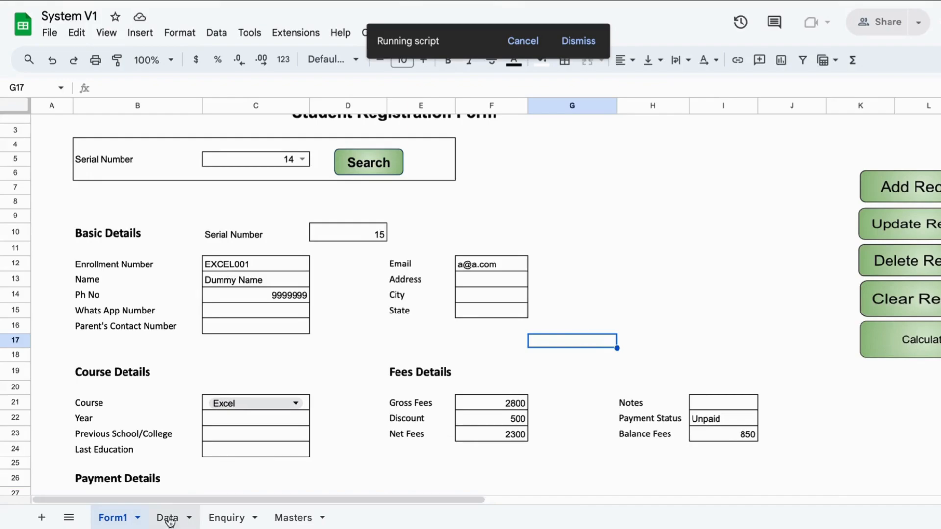
- Verify Data row 15 shows EXCEL001 with Unpaid status and 850 balance, then return to Form1
click(168, 518)
click(84, 322)
drag(84, 319, 726, 329)
click(754, 318)
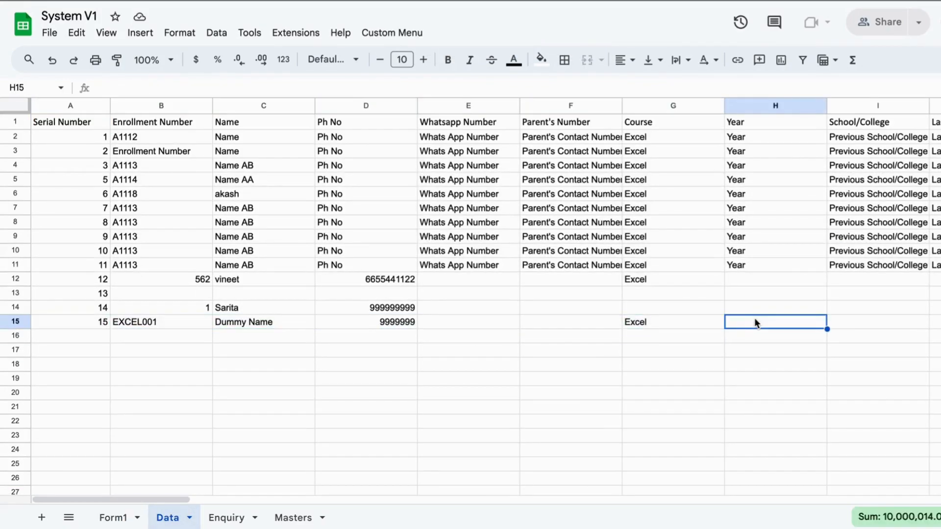
scroll(754, 318, right, 15)
scroll(755, 323, right, 20)
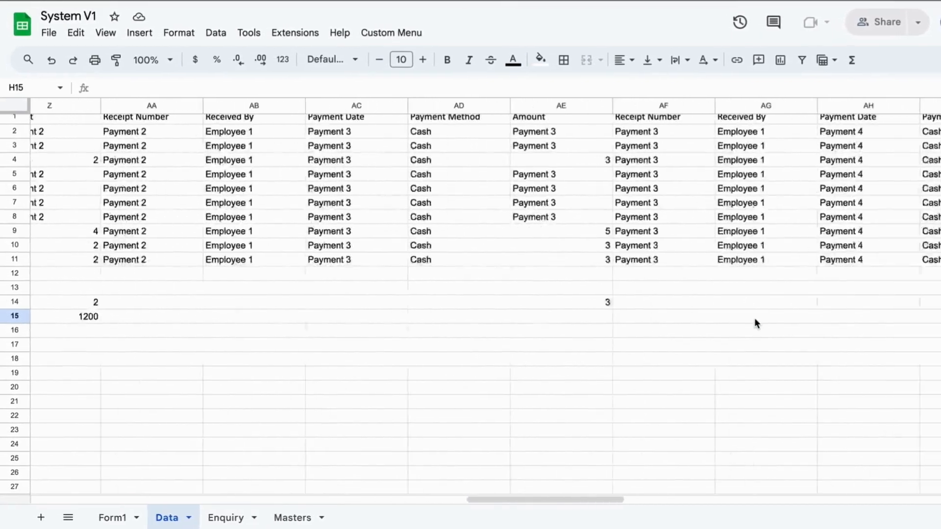
drag(456, 321, 584, 318)
click(660, 396)
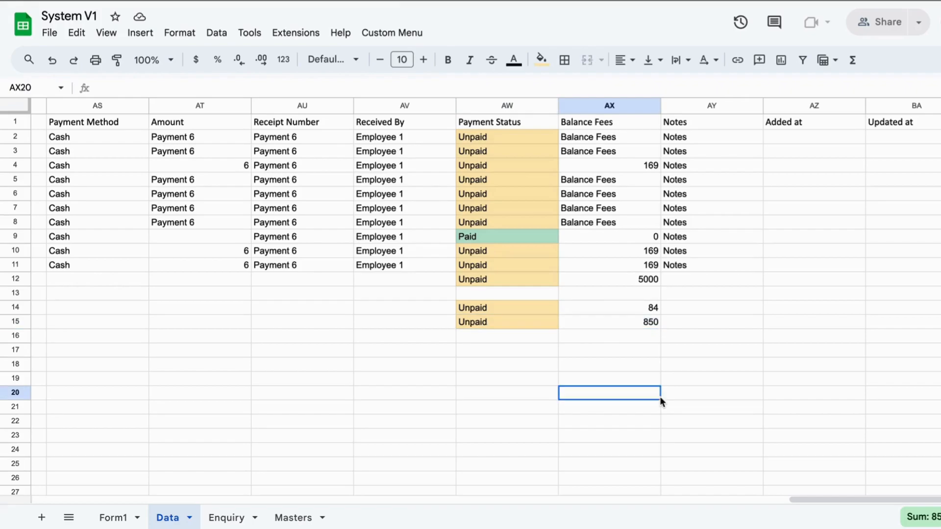
click(109, 520)
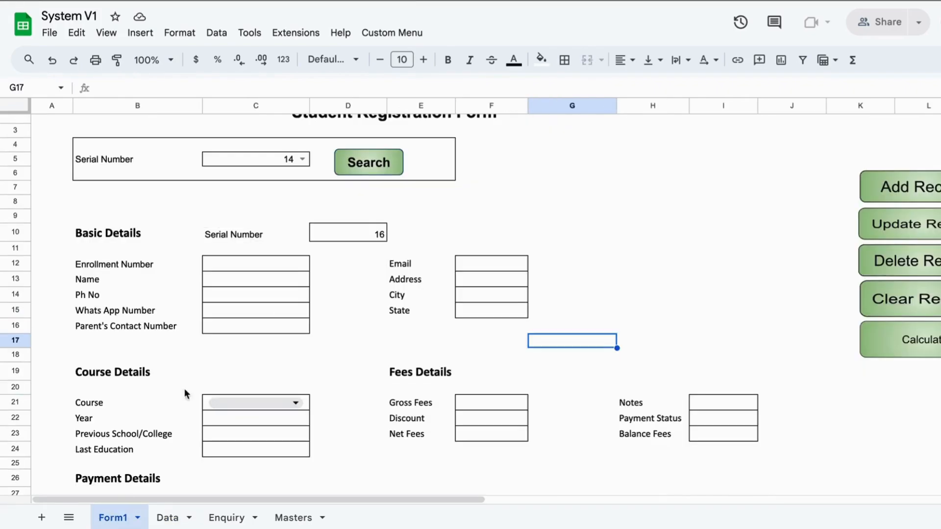
- Pick serial number 15 and search to reload the EXCEL001 record
click(304, 155)
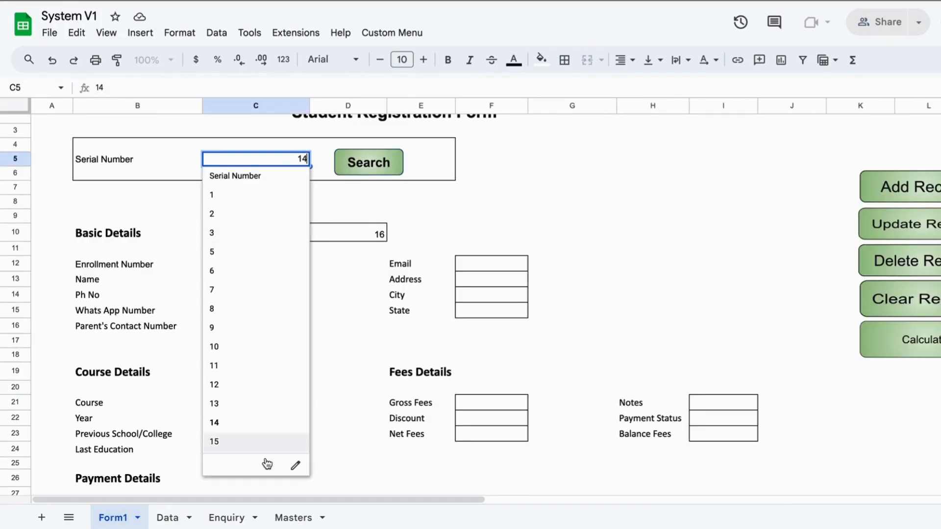
click(246, 446)
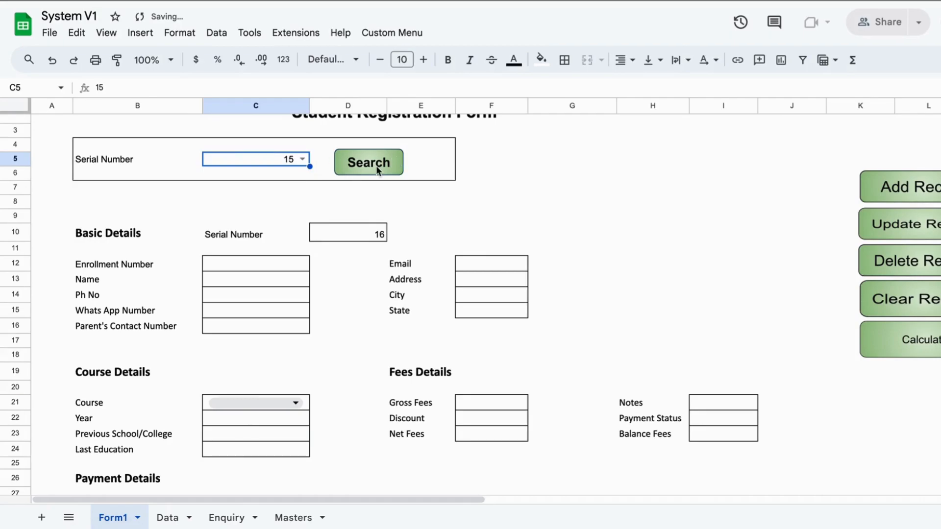
click(358, 163)
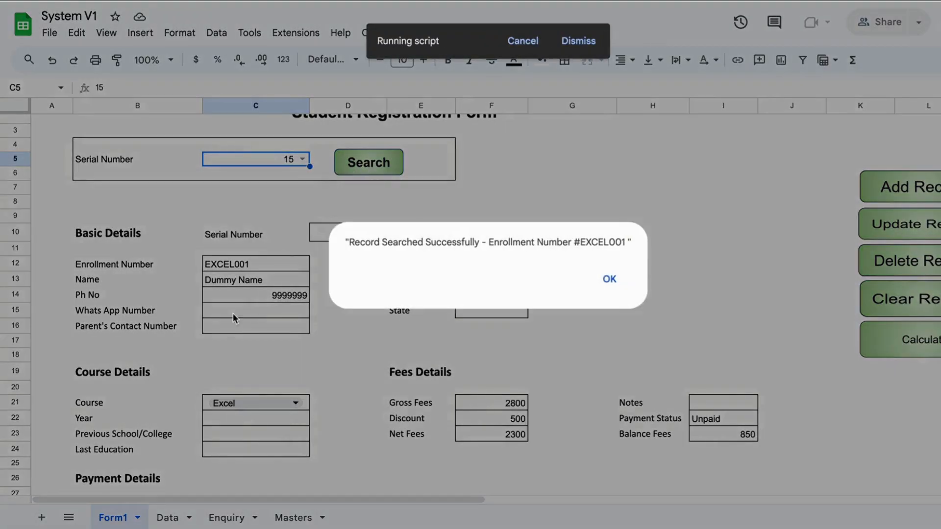
- Dismiss the search confirmation and enter 850 as the third payment amount
drag(350, 241, 652, 257)
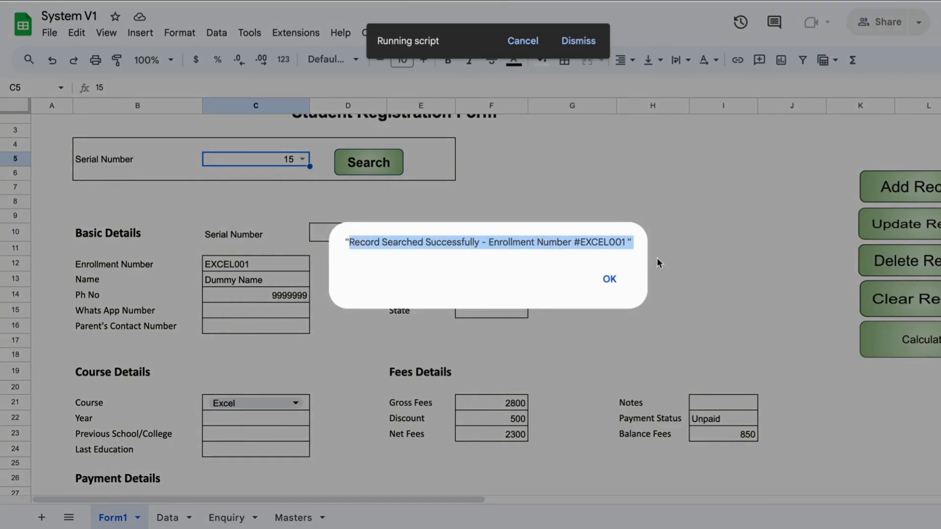
click(614, 294)
click(634, 342)
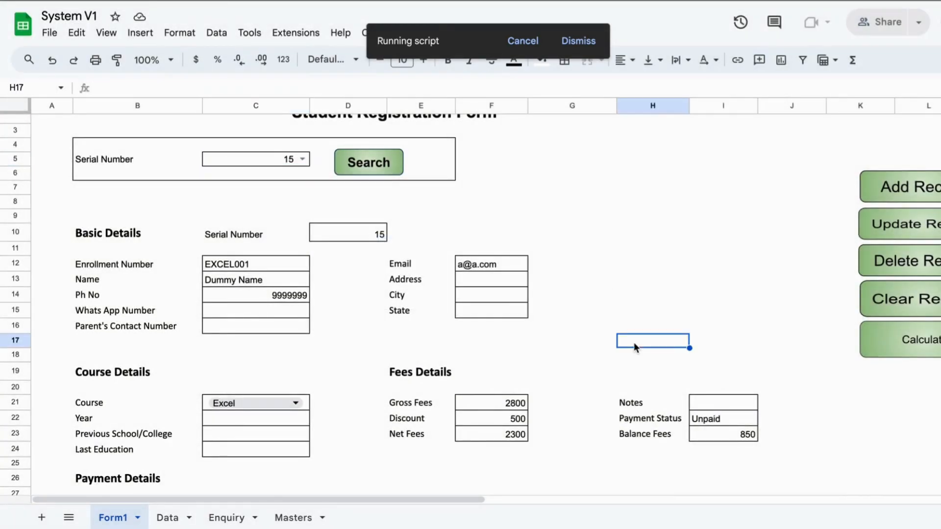
scroll(634, 342, down, 5)
click(433, 315)
text(850)
key(Return)
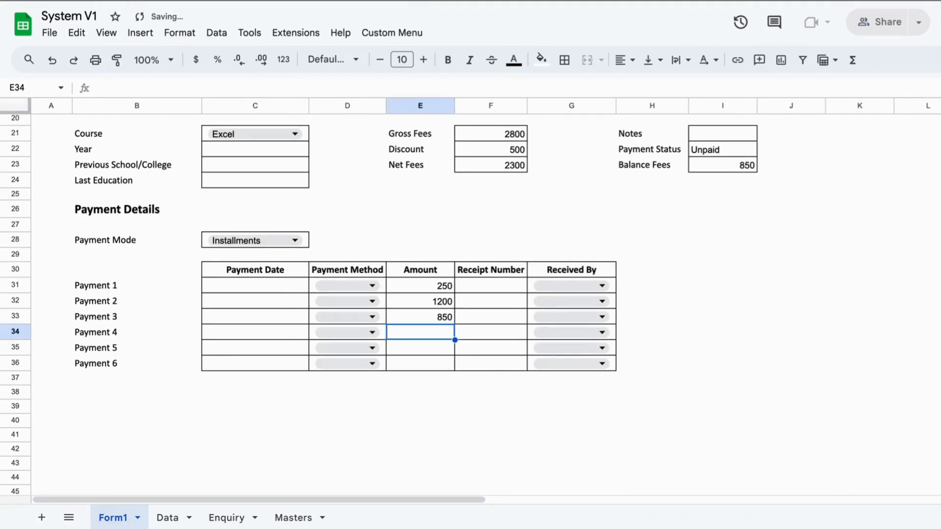
- Update the EXCEL001 record and check it on the Data sheet as Paid with 0 balance
scroll(584, 382, up, 6)
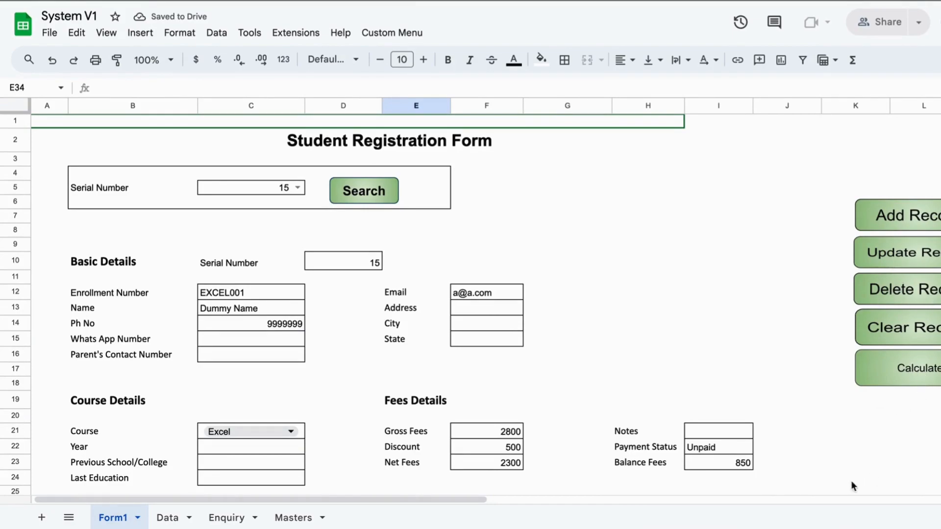
click(900, 266)
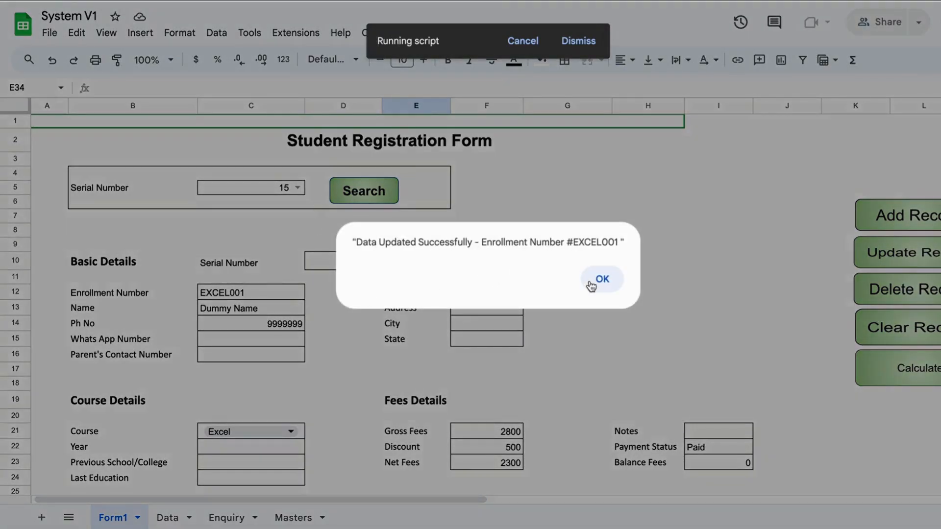
click(595, 283)
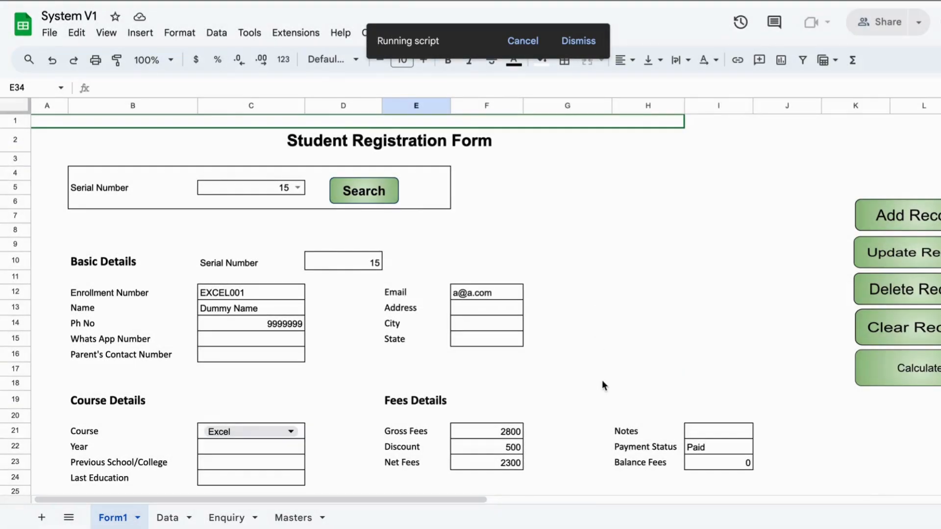
scroll(632, 435, down, 1)
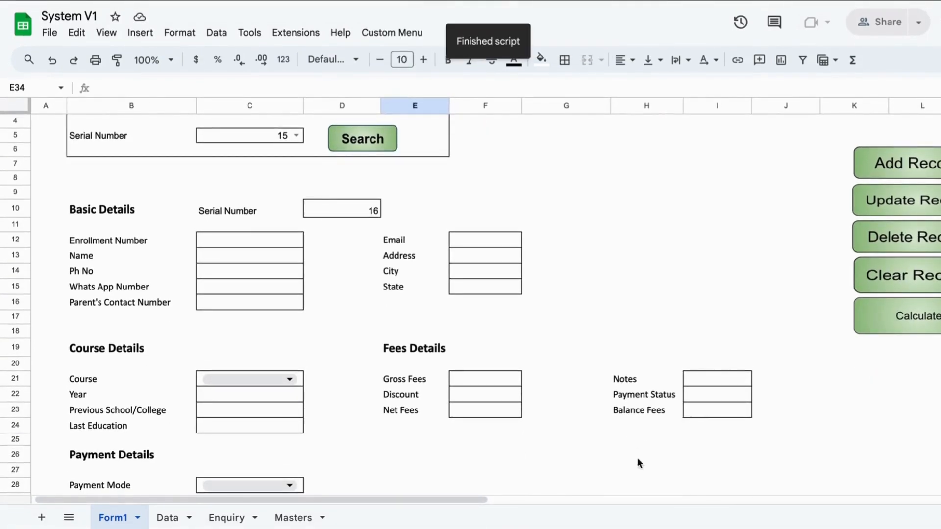
click(169, 518)
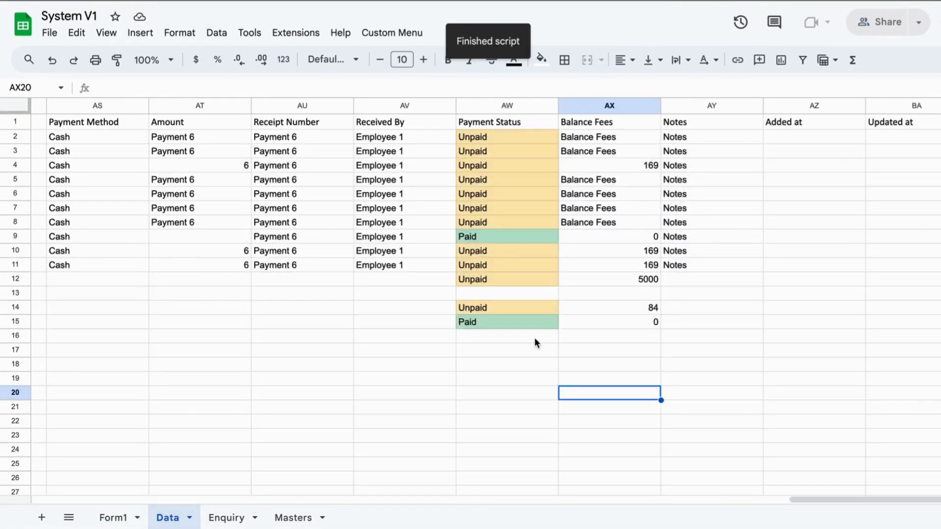
- Check that row 15 shows Paid with a 0 balance on the Data sheet, then return to Form1
click(517, 325)
shift+click(611, 324)
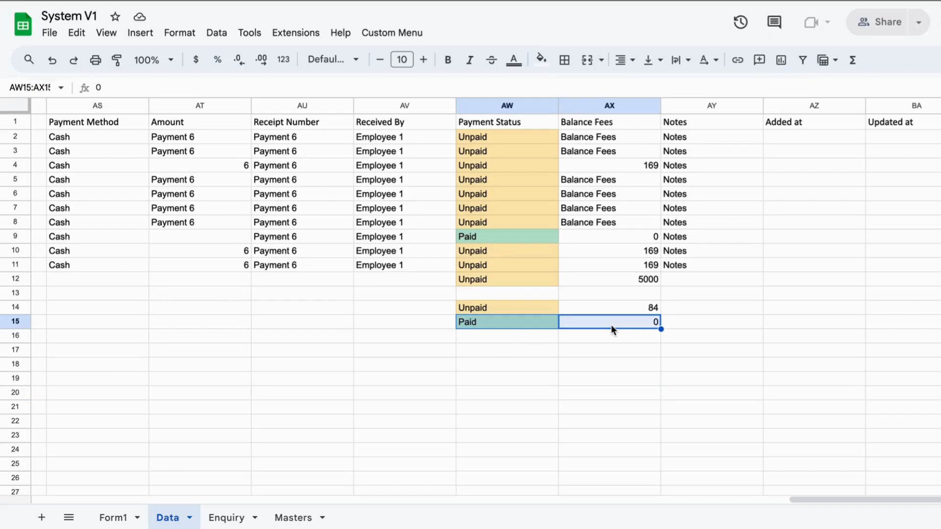
click(384, 315)
key(ctrl+shift+Page_Up)
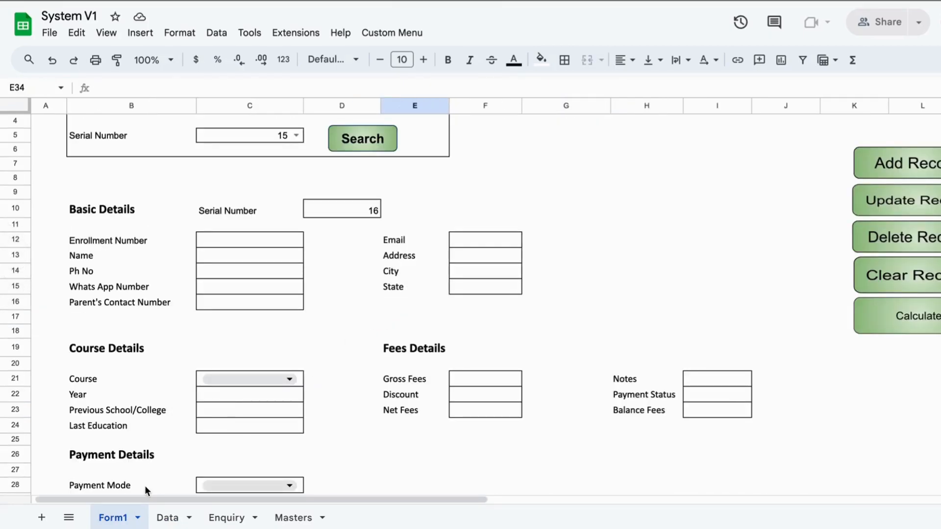
click(166, 518)
click(493, 323)
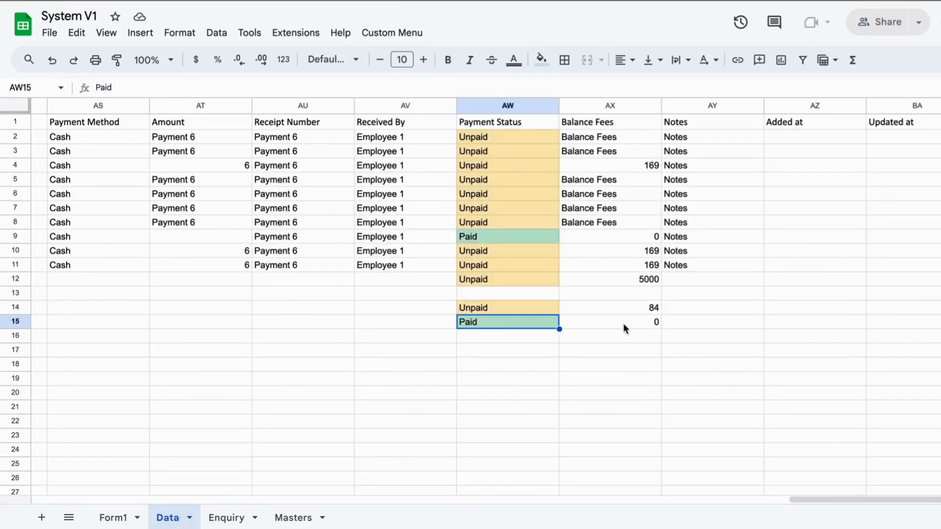
click(622, 322)
click(120, 517)
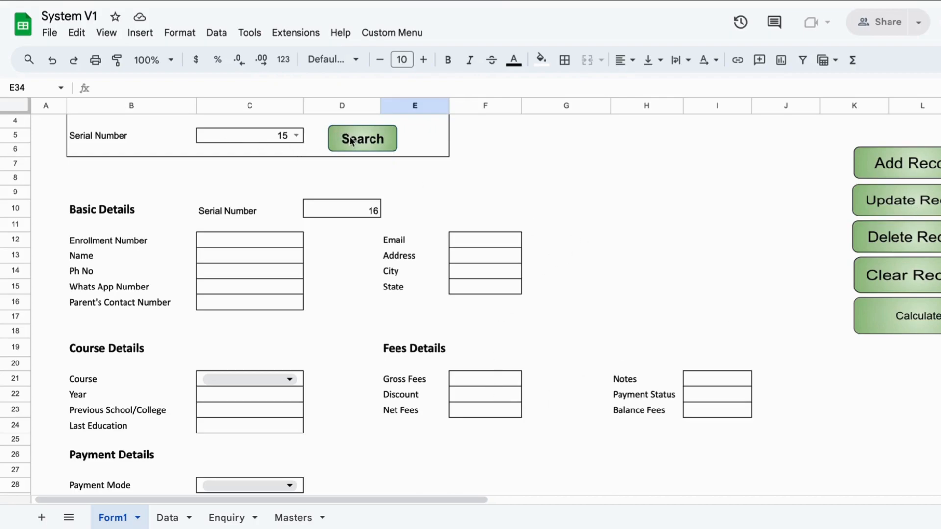
- Pick serial number 14 in the C5 Serial Number dropdown
click(296, 135)
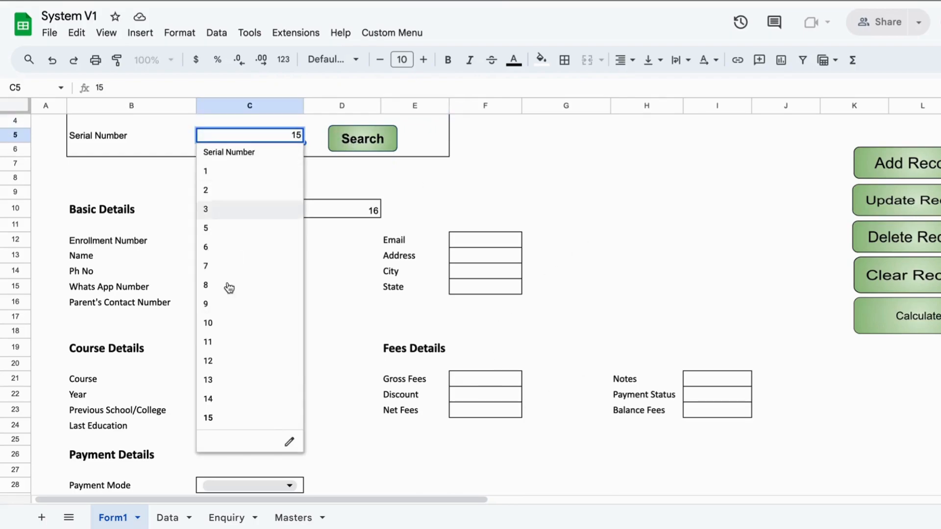
click(221, 399)
click(410, 284)
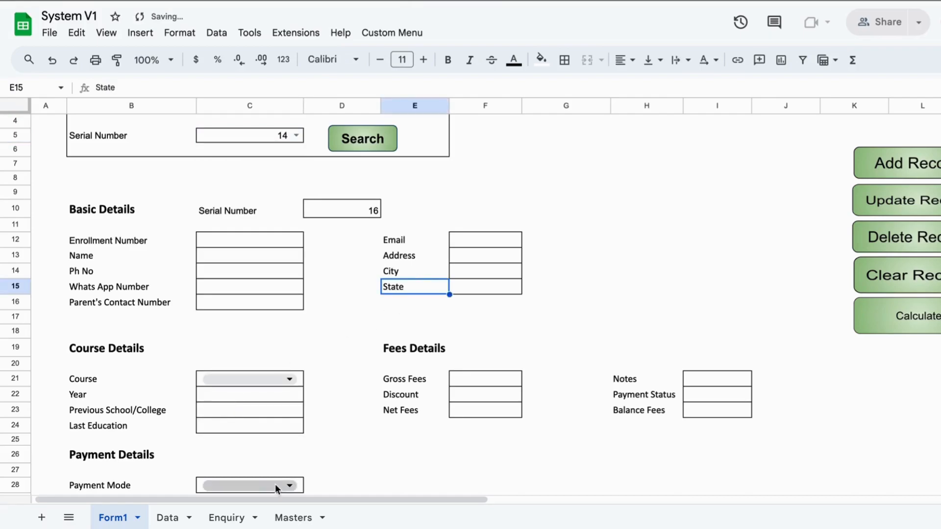
- Inspect the stored record with serial number 14 on the Data sheet before going back to the form
click(167, 518)
scroll(131, 262, left, 5)
scroll(132, 262, right, 5)
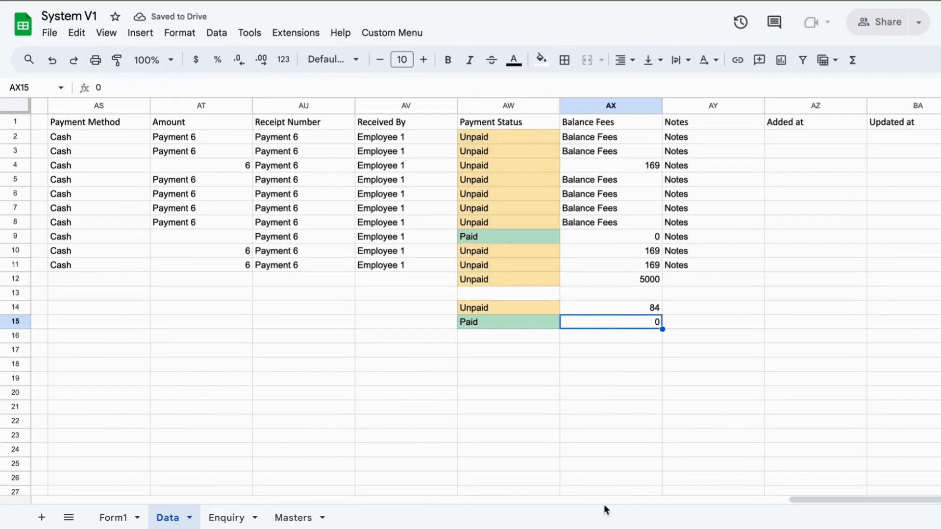
drag(804, 499, 167, 374)
click(166, 372)
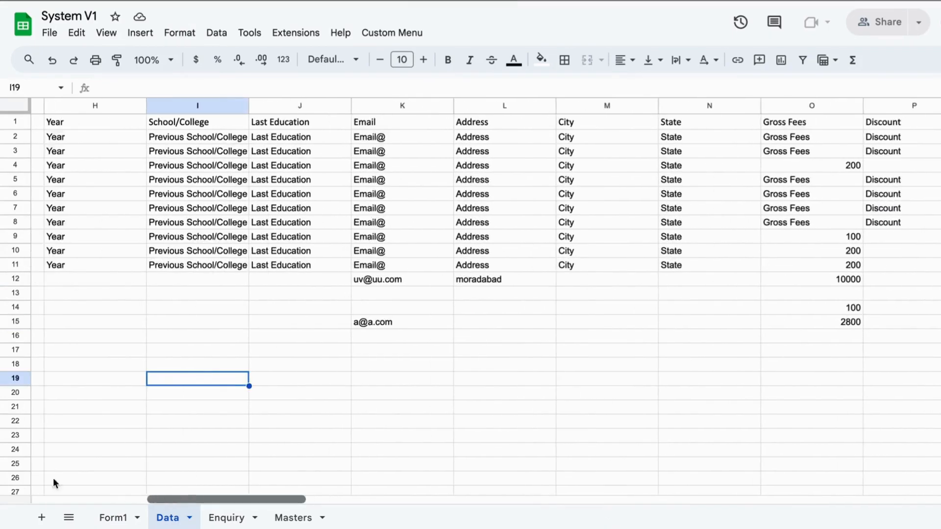
scroll(90, 490, left, 10)
click(73, 312)
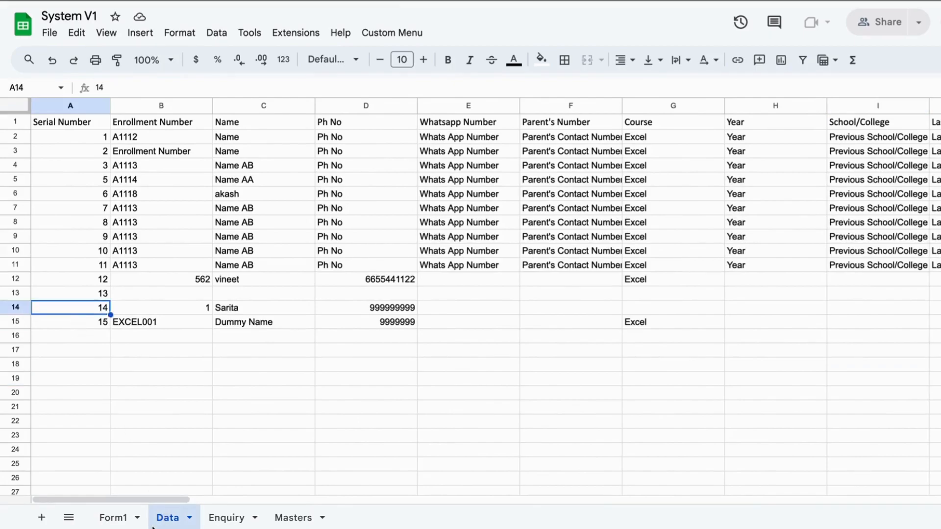
click(110, 518)
- Search record 14, acknowledge the found message, and delete it, leaving the form at Serial Number 16
click(341, 155)
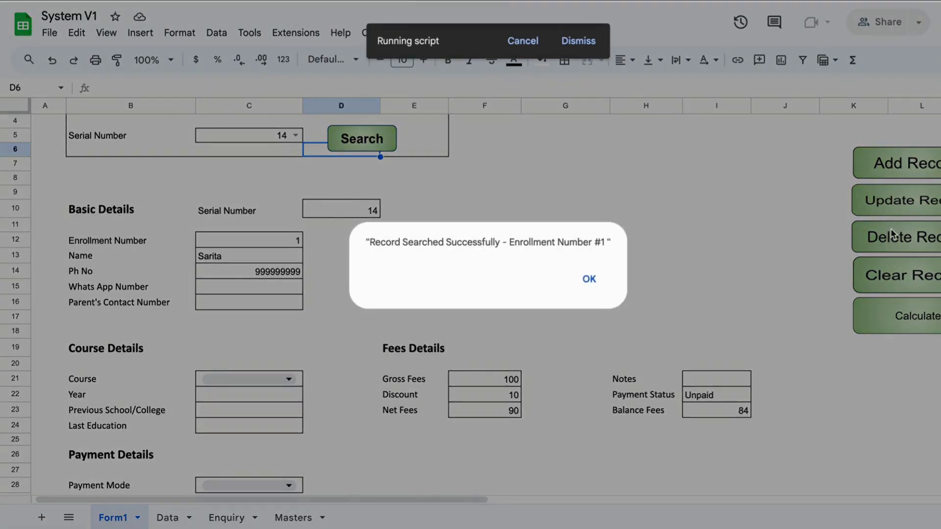
click(590, 279)
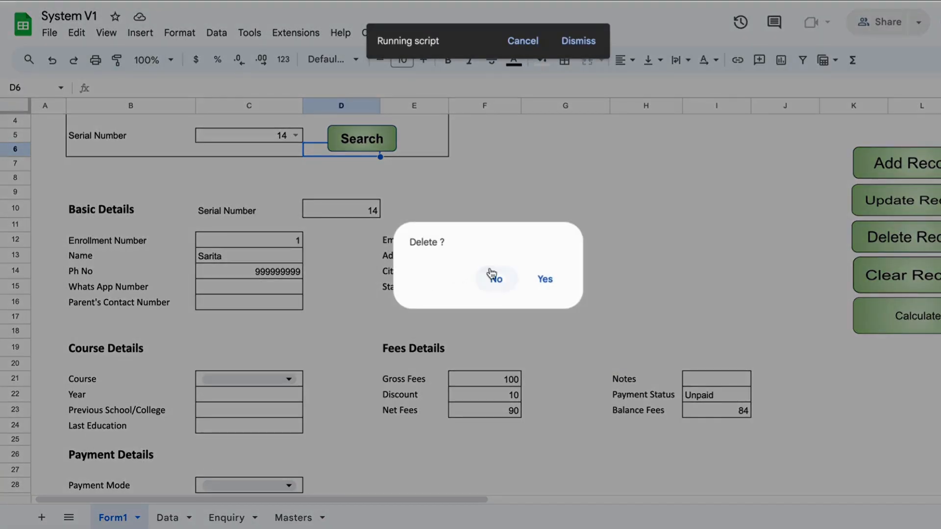
click(542, 289)
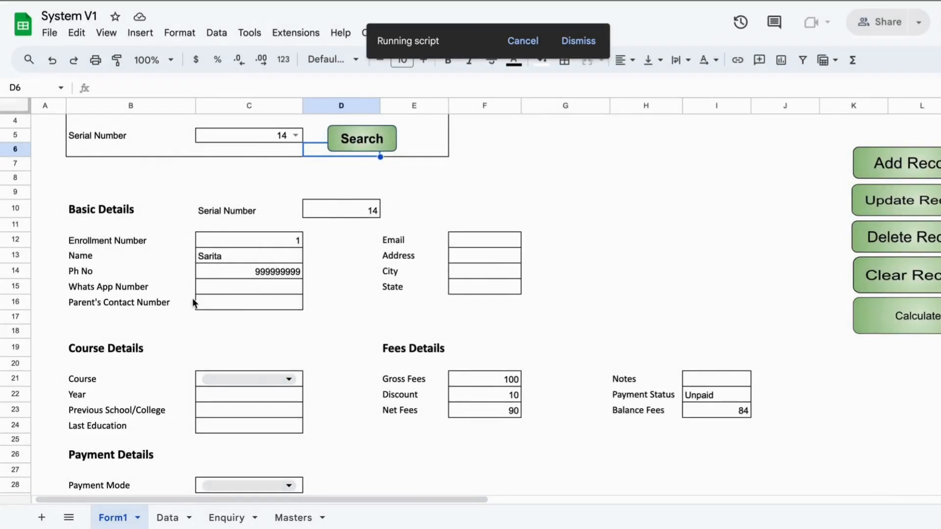
click(333, 215)
drag(234, 210, 322, 205)
click(375, 307)
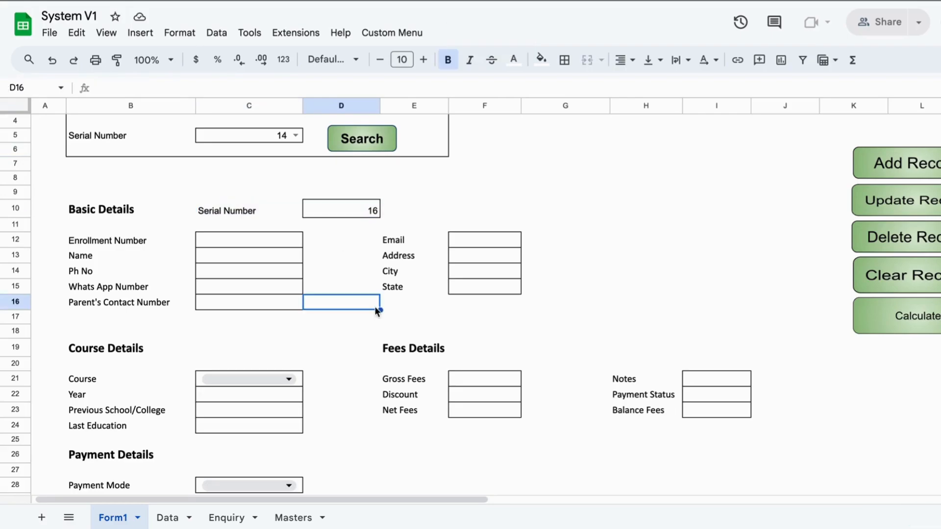
click(168, 518)
click(76, 292)
click(83, 309)
click(87, 326)
click(84, 307)
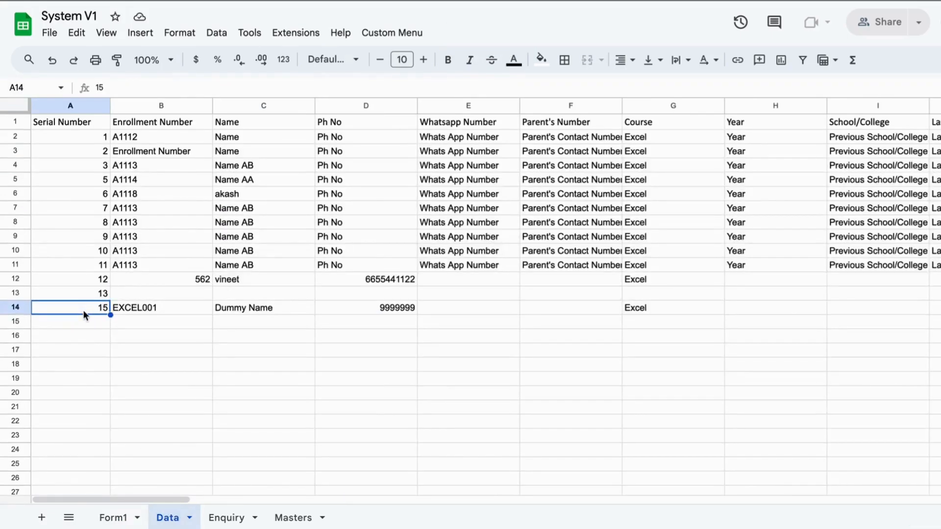
click(91, 293)
click(88, 306)
click(87, 294)
click(86, 306)
click(112, 518)
click(343, 216)
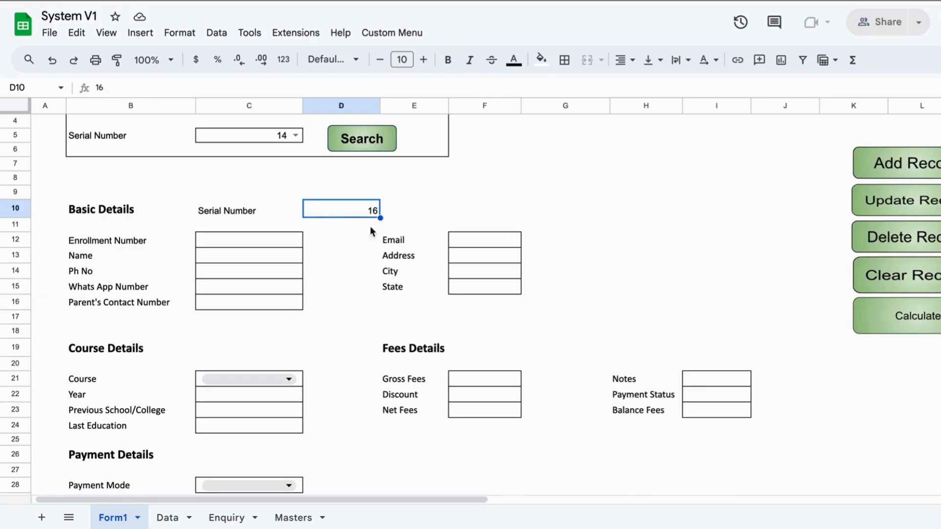
click(653, 271)
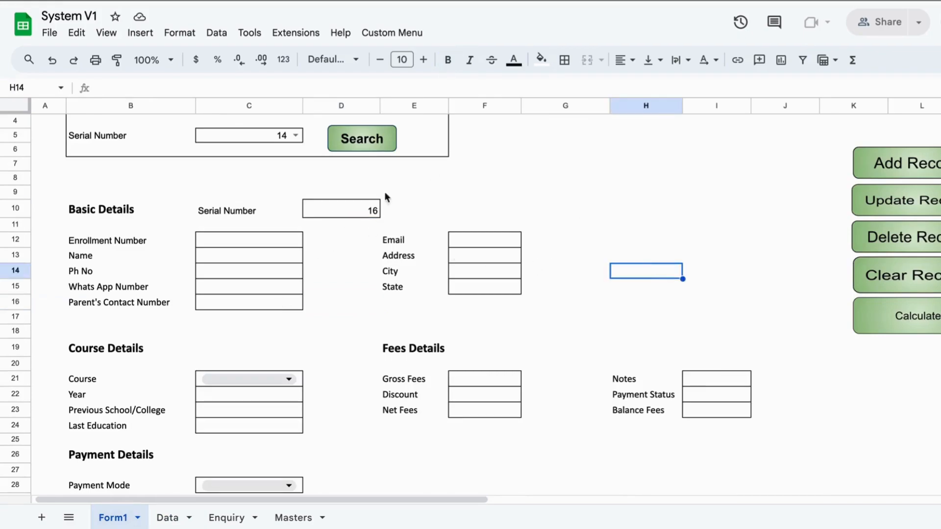
click(604, 485)
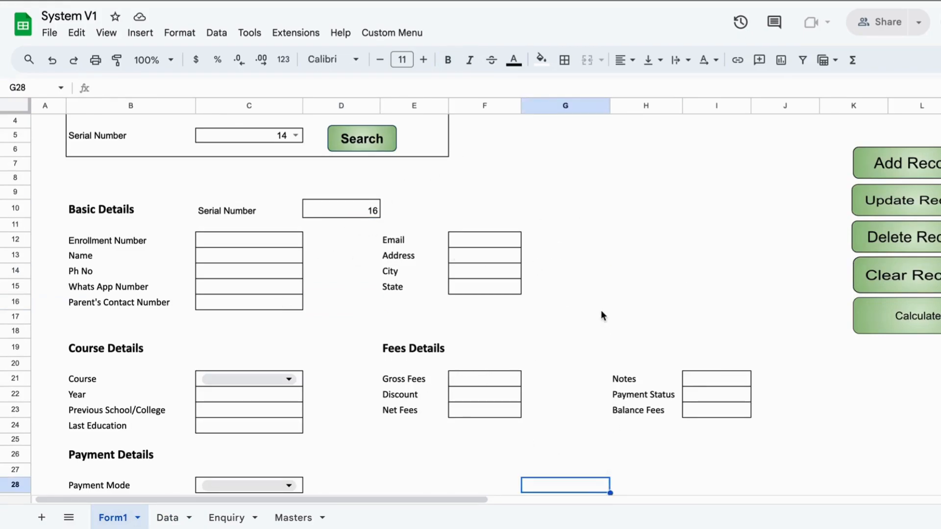
click(293, 241)
text(dssss)
key(Return)
text(s)
key(Return)
text(s)
key(Return)
text(ss)
key(Return)
text(s)
key(Return)
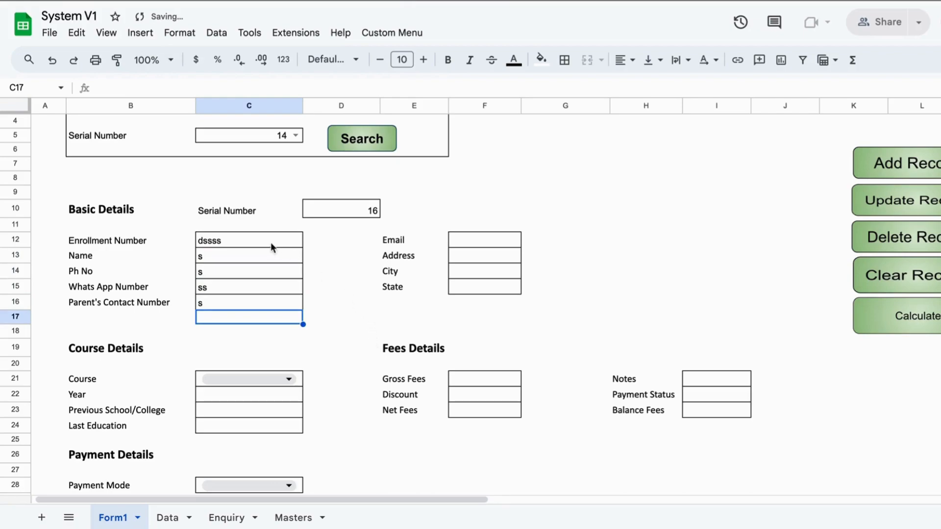
drag(270, 243, 272, 302)
click(728, 285)
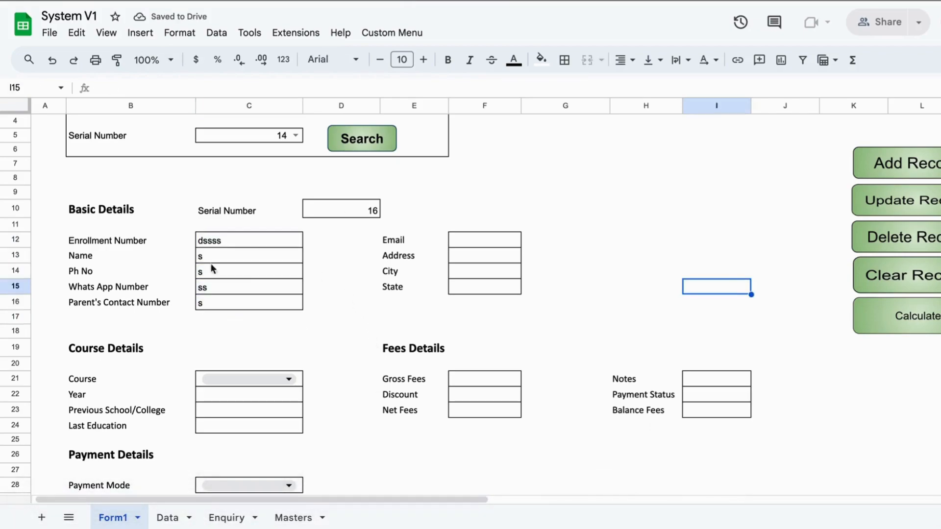
click(905, 271)
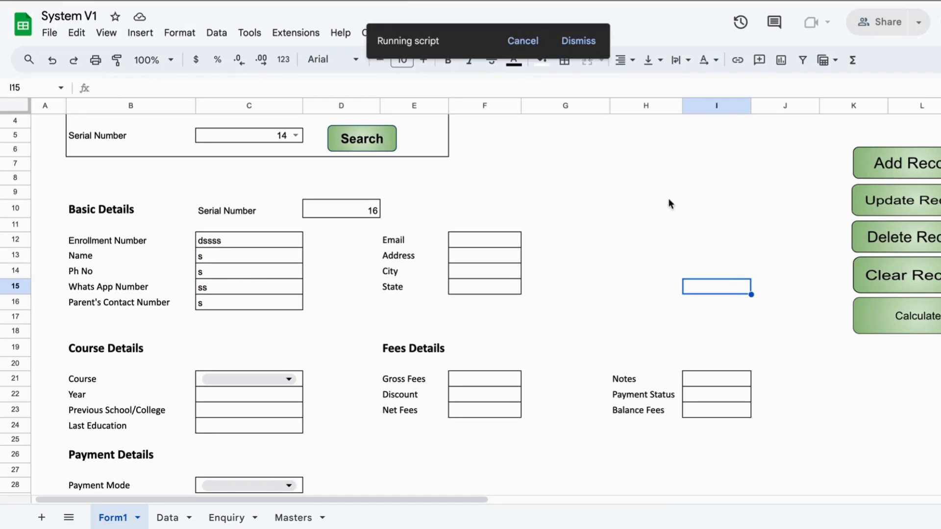
drag(323, 205, 357, 211)
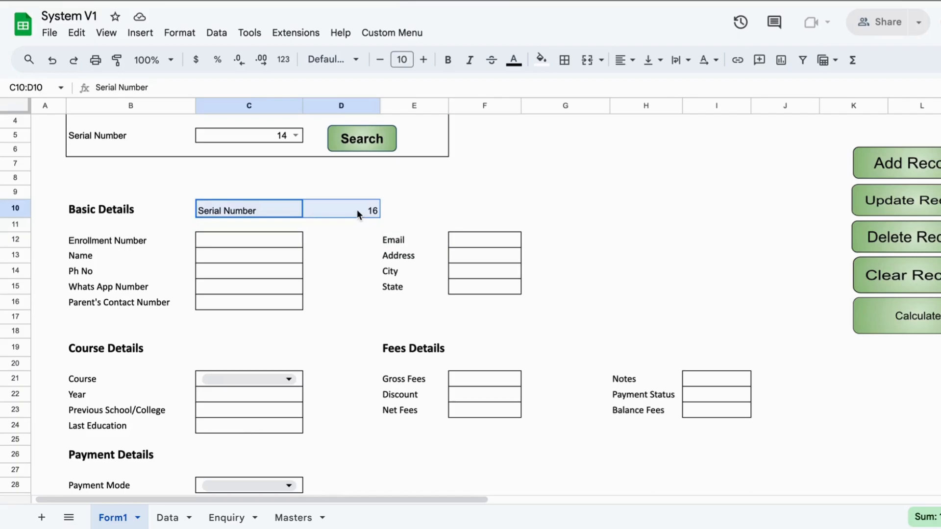
click(546, 190)
scroll(548, 350, up, 3)
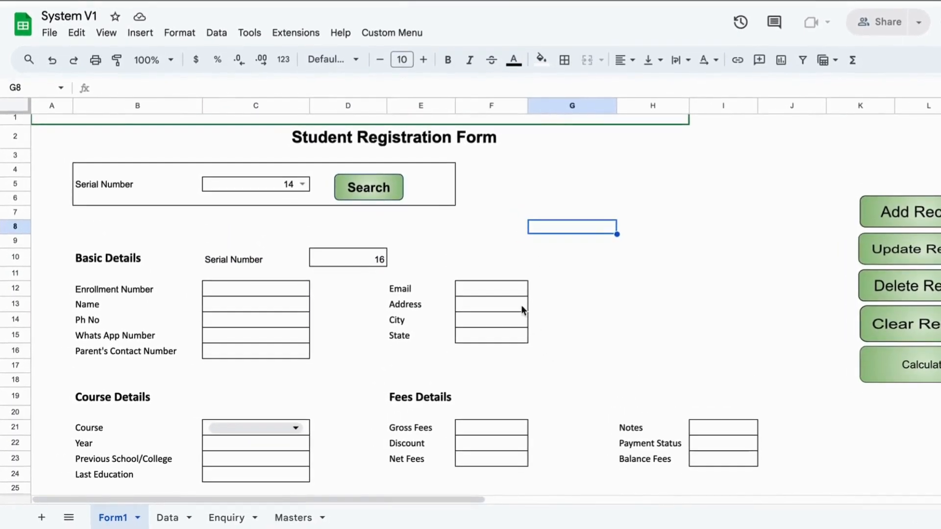
click(460, 137)
click(526, 309)
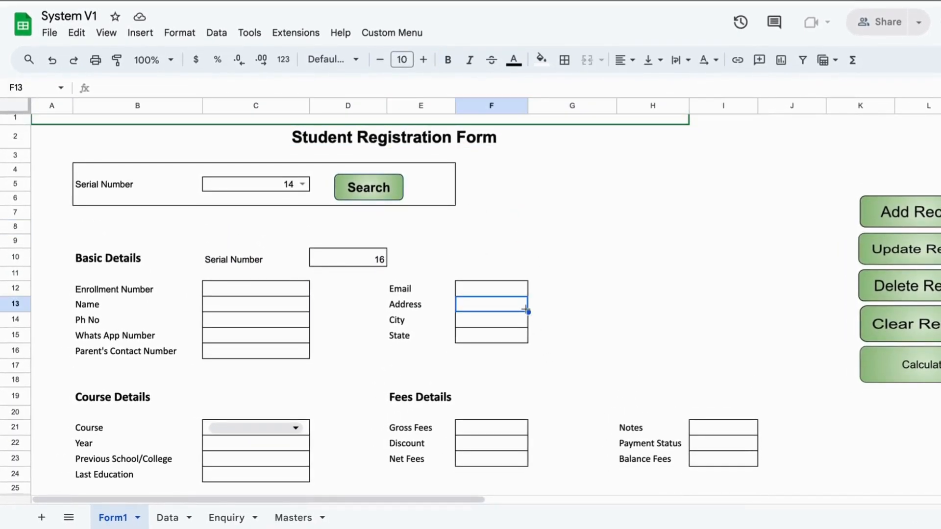
click(574, 365)
click(169, 517)
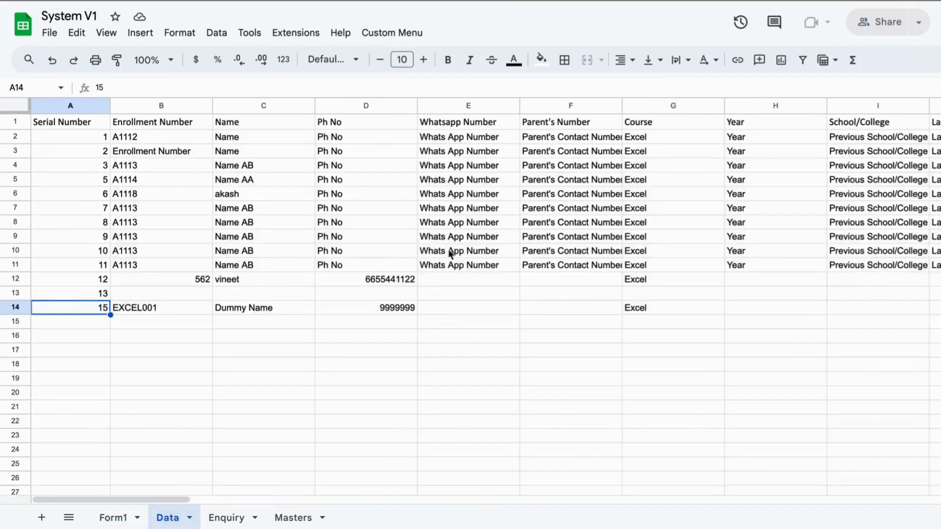
click(464, 236)
scroll(675, 224, right, 10)
scroll(676, 224, right, 20)
scroll(678, 229, right, 1)
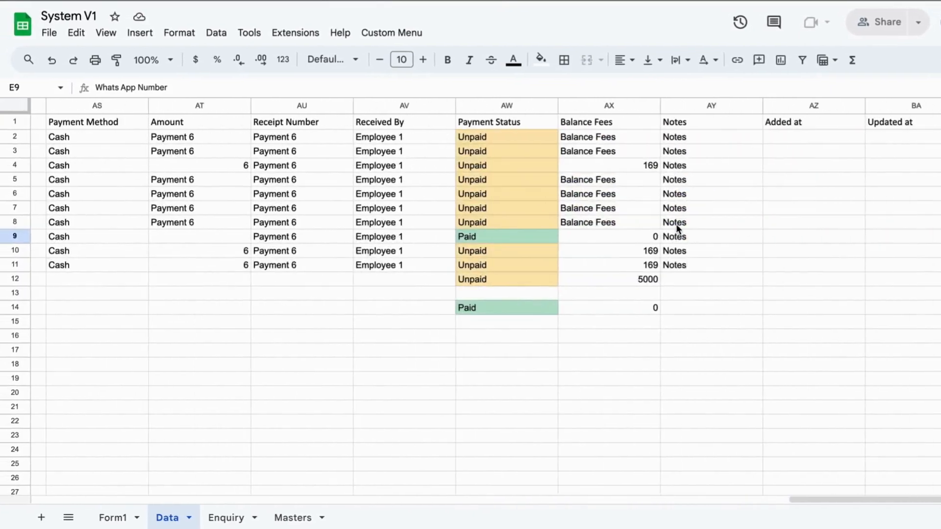
click(628, 265)
click(741, 252)
click(846, 240)
click(899, 251)
key(alt+Up)
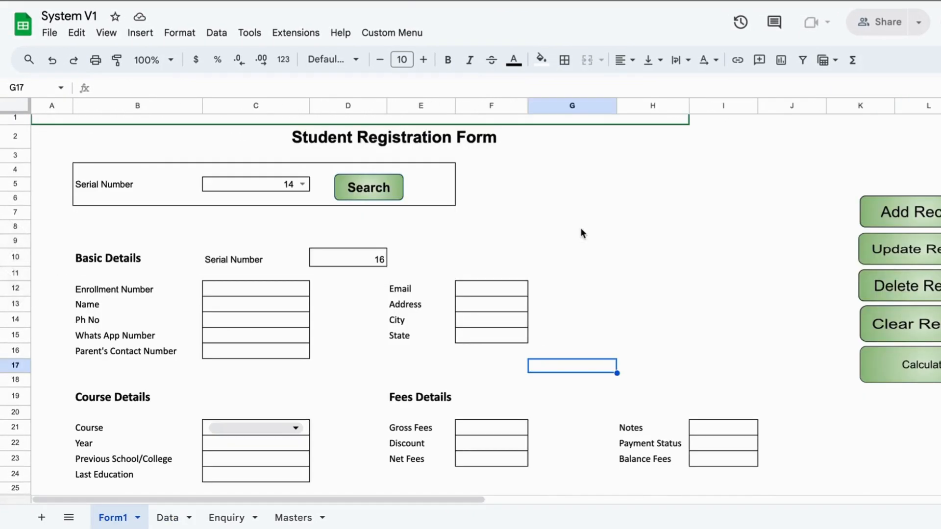